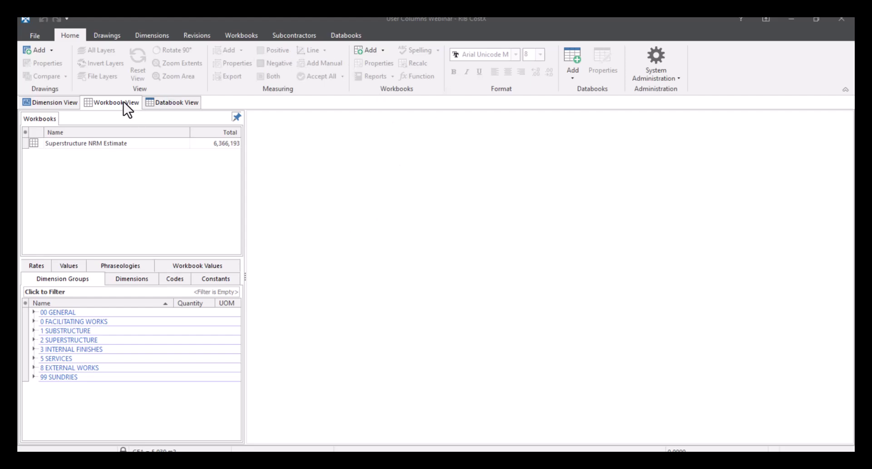
Add a new empty workbook named 'Blank Workbook'
{"action": "left_click", "coordinate": [243, 37]}
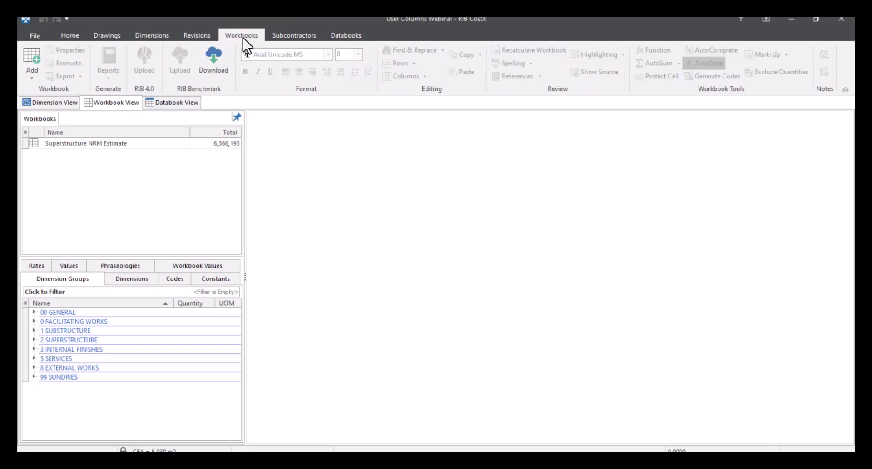
{"action": "left_click", "coordinate": [29, 59]}
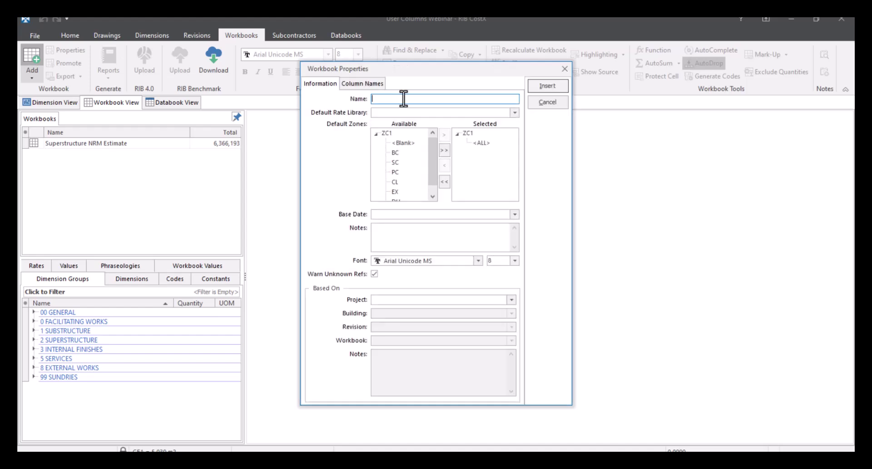
{"action": "type", "text": "Blank Workbook"}
{"action": "left_click", "coordinate": [557, 85]}
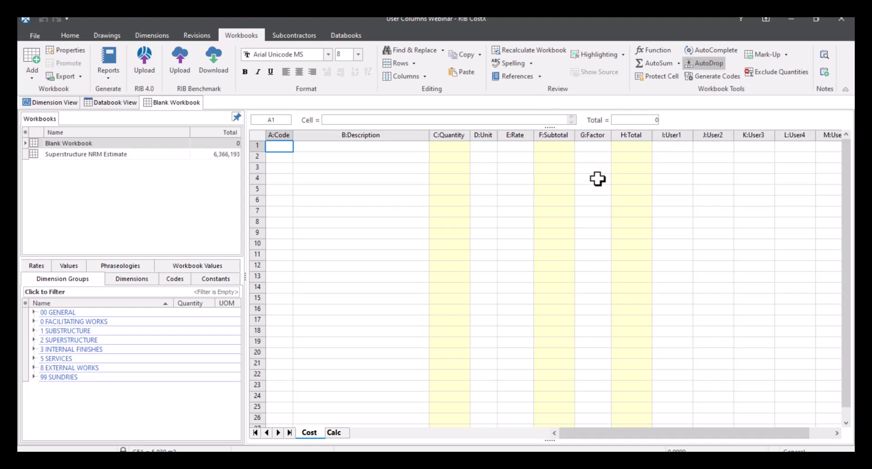
Step across row 1 from the standard columns into User1, scrolling the sheet right
{"action": "left_click_drag", "start_coordinate": [641, 144], "coordinate": [275, 152]}
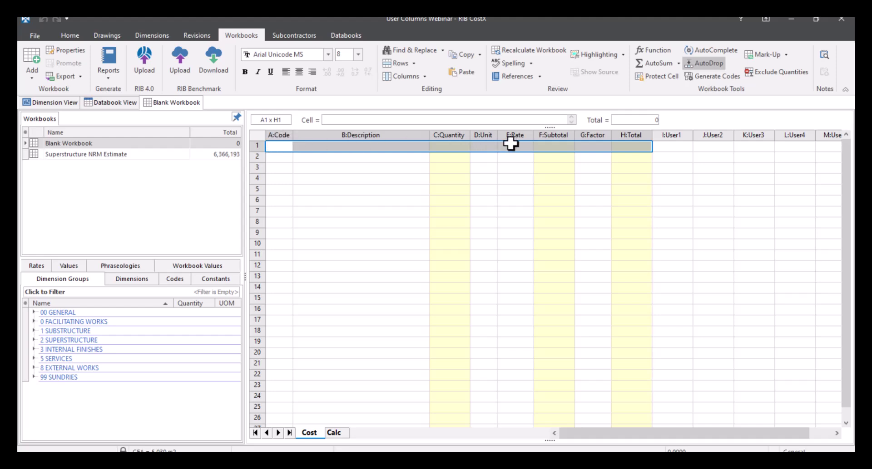
{"action": "left_click", "coordinate": [600, 146]}
{"action": "left_click", "coordinate": [623, 145]}
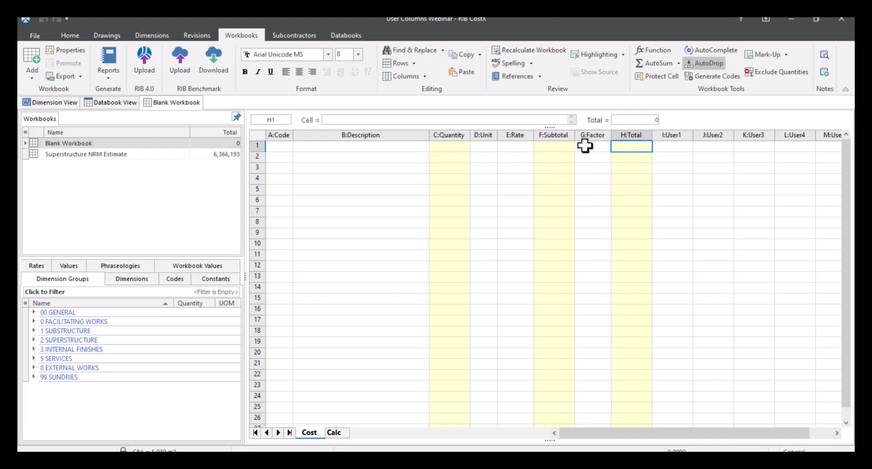
{"action": "left_click", "coordinate": [675, 147]}
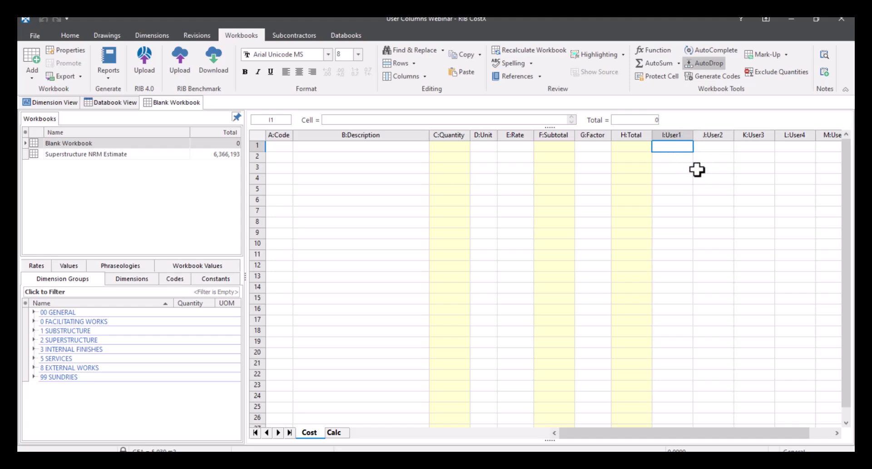
{"action": "left_click", "coordinate": [838, 433]}
{"action": "left_click", "coordinate": [838, 433]}
{"action": "left_click", "coordinate": [838, 433]}
{"action": "left_click", "coordinate": [837, 433]}
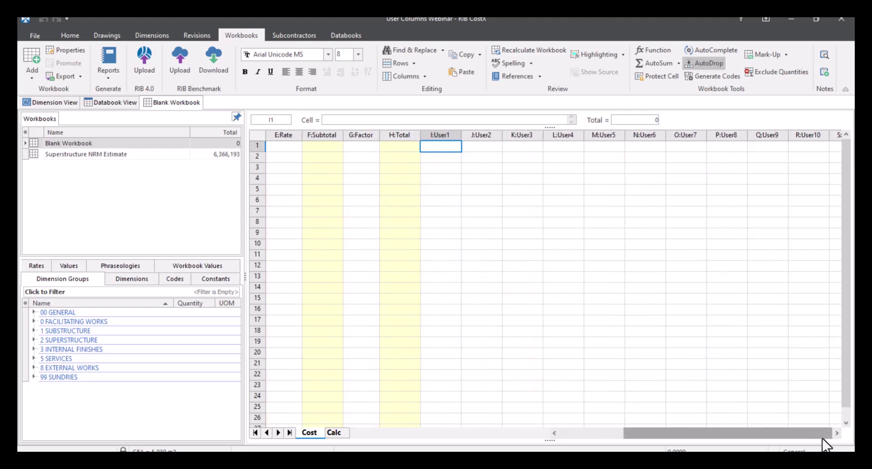
{"action": "left_click", "coordinate": [837, 433]}
{"action": "left_click", "coordinate": [837, 433]}
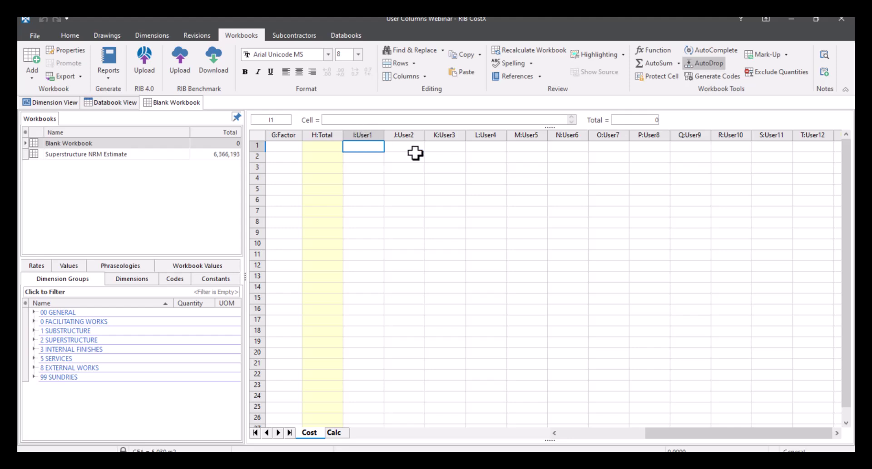
Move between the User1, User2 and User3 cells, then scroll the sheet back
{"action": "left_click", "coordinate": [399, 147]}
{"action": "left_click", "coordinate": [445, 144]}
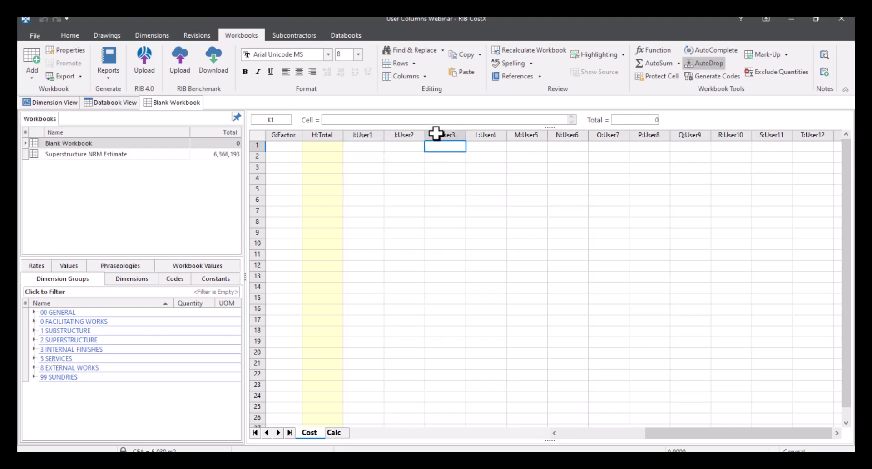
{"action": "left_click", "coordinate": [361, 146]}
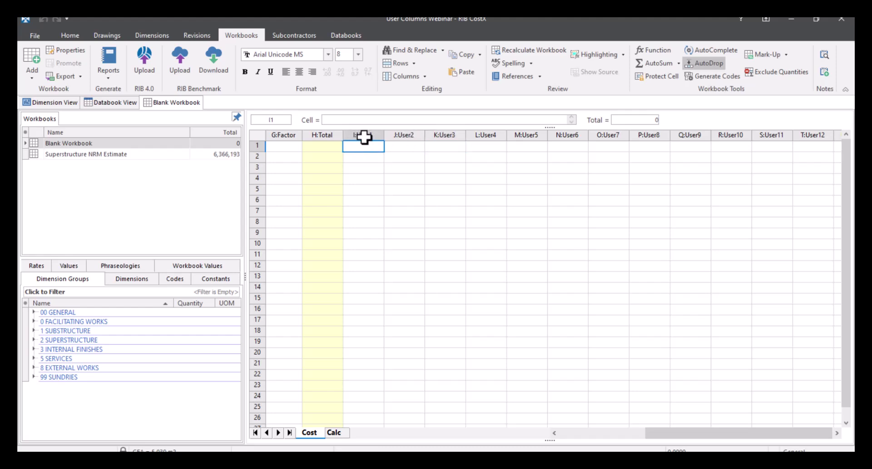
{"action": "left_click", "coordinate": [448, 145]}
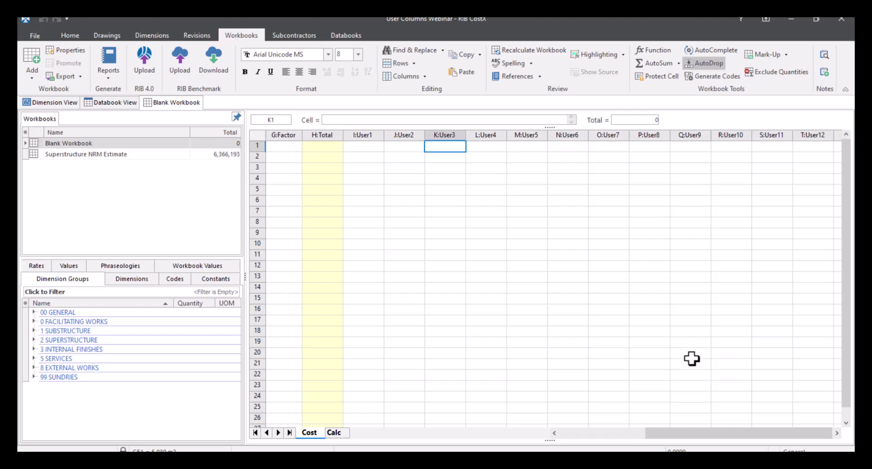
{"action": "left_click", "coordinate": [362, 146]}
{"action": "left_click_drag", "start_coordinate": [706, 435], "coordinate": [609, 445]}
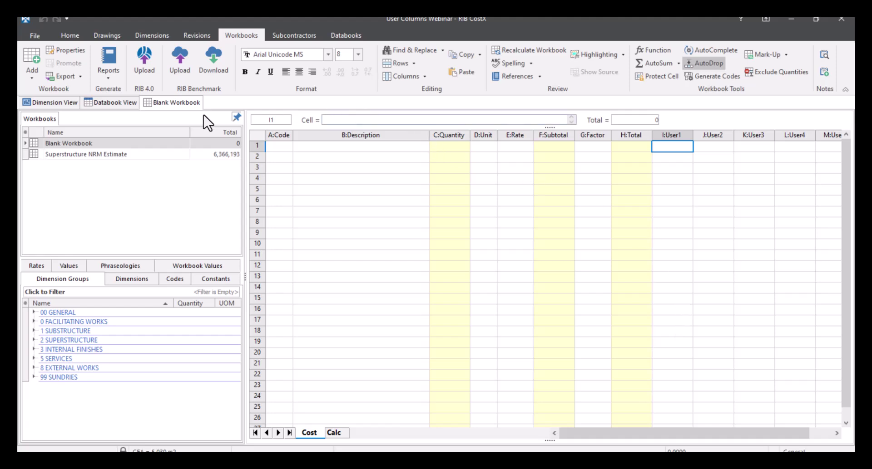
Open the Superstructure NRM Estimate workbook and select its SUPERSTRUCTURE heading in B1
{"action": "double_click", "coordinate": [120, 155]}
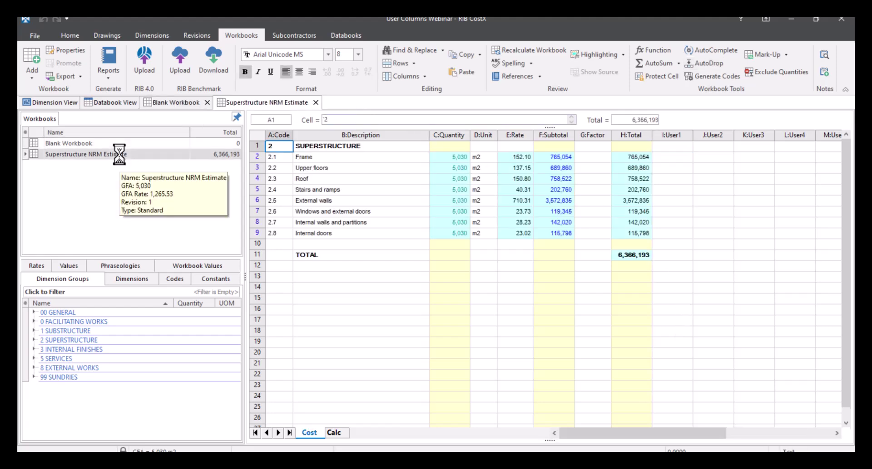
{"action": "left_click", "coordinate": [706, 244]}
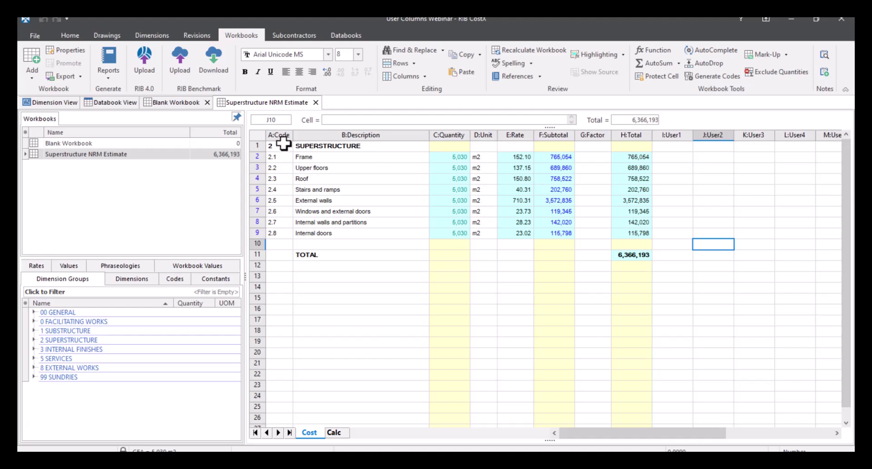
{"action": "left_click", "coordinate": [378, 145]}
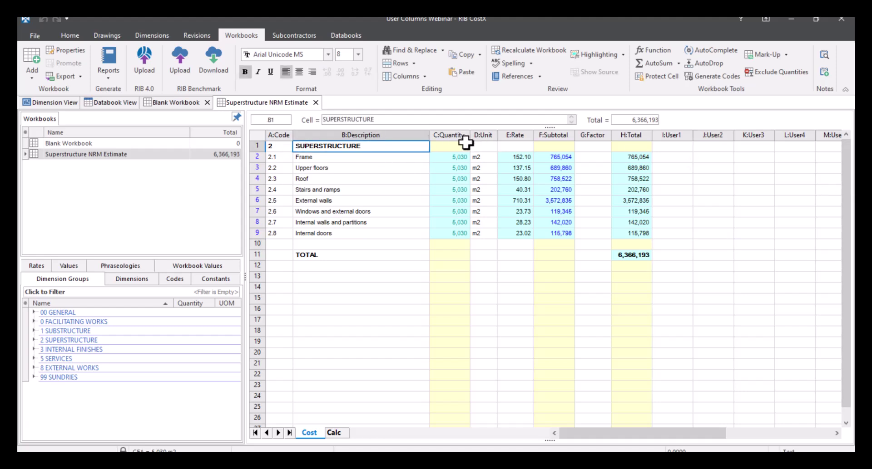
{"action": "left_click", "coordinate": [465, 143]}
{"action": "left_click", "coordinate": [482, 144]}
Step along row 1 past the Total column into user columns I1 to K1
{"action": "left_click", "coordinate": [511, 146]}
{"action": "left_click", "coordinate": [547, 146]}
{"action": "left_click", "coordinate": [607, 147]}
{"action": "left_click", "coordinate": [634, 148]}
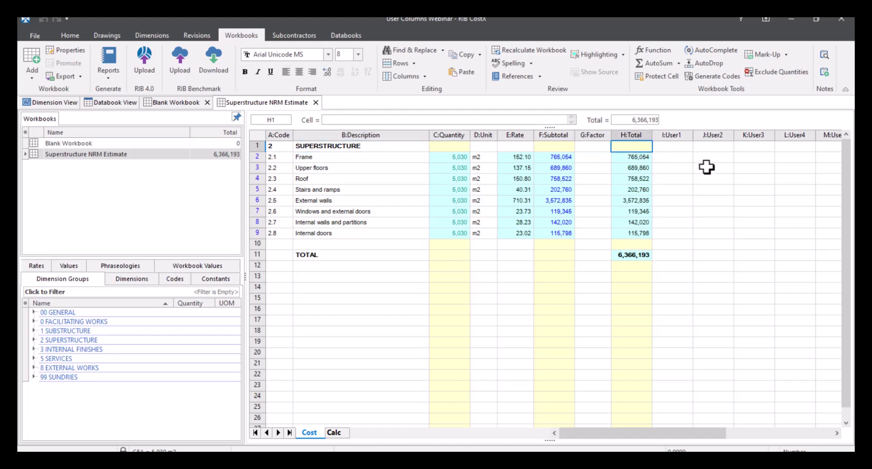
{"action": "left_click", "coordinate": [685, 148]}
{"action": "left_click", "coordinate": [715, 147]}
{"action": "left_click", "coordinate": [749, 147]}
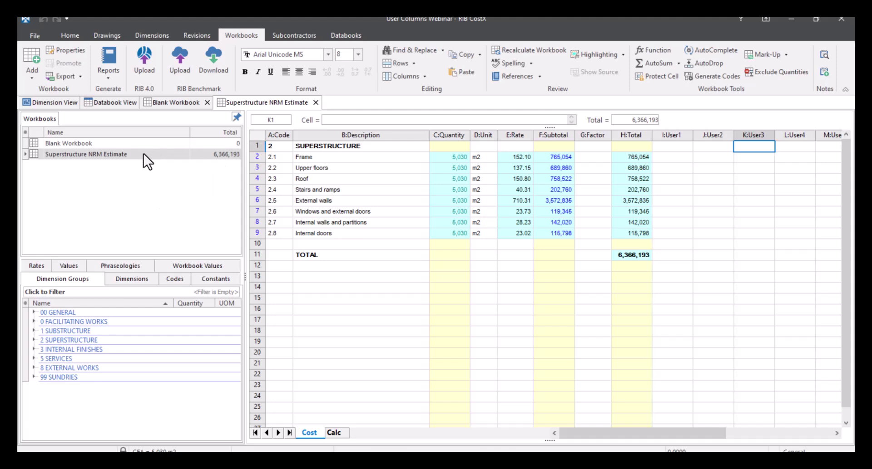
{"action": "mouse_move", "coordinate": [143, 154]}
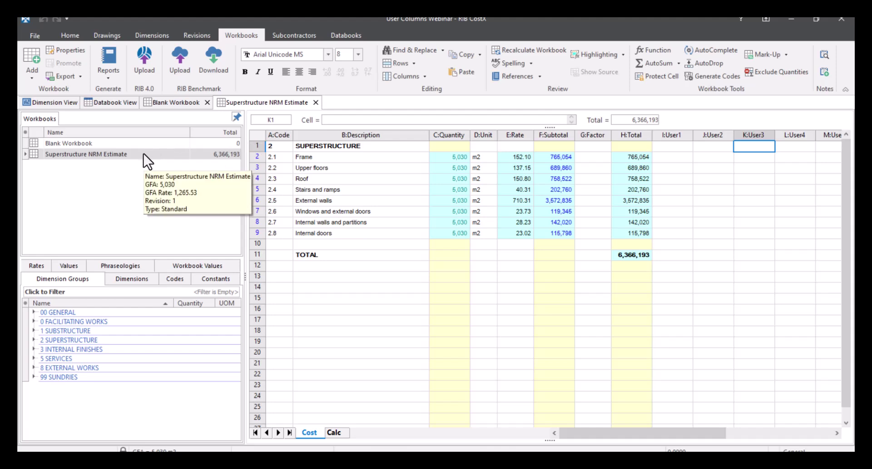
In the estimate's workbook properties Column Names list, rename User1 to Comments
{"action": "right_click", "coordinate": [143, 154]}
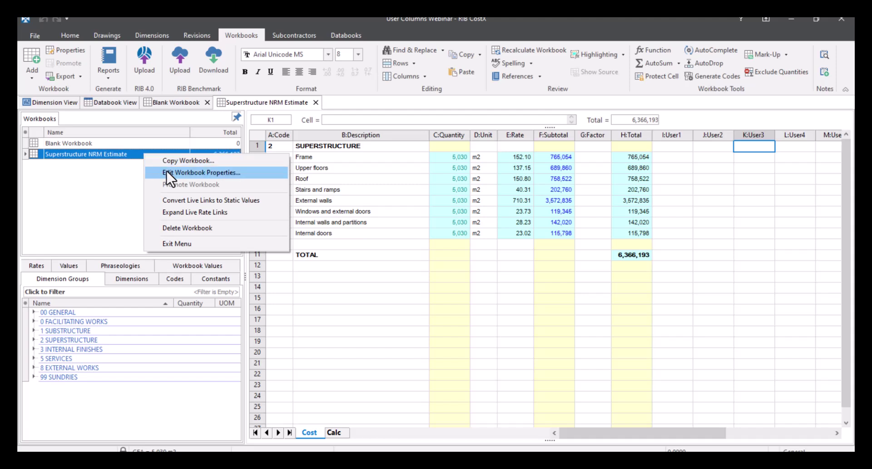
{"action": "left_click", "coordinate": [182, 244]}
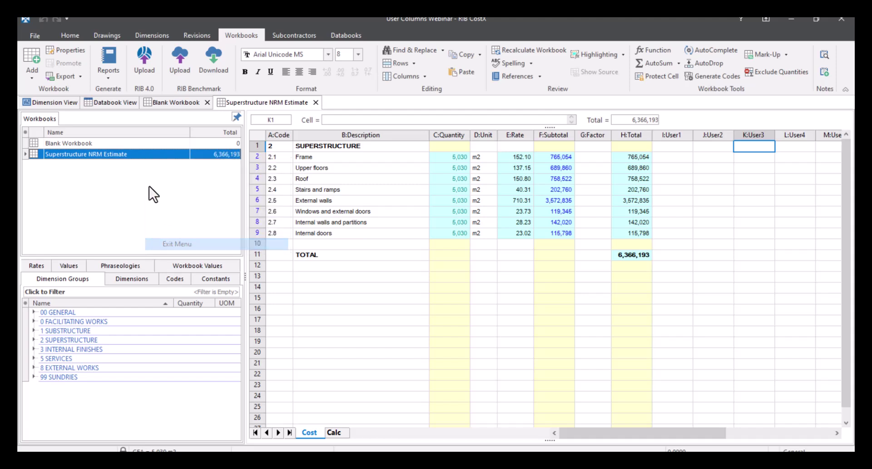
{"action": "left_click", "coordinate": [76, 51]}
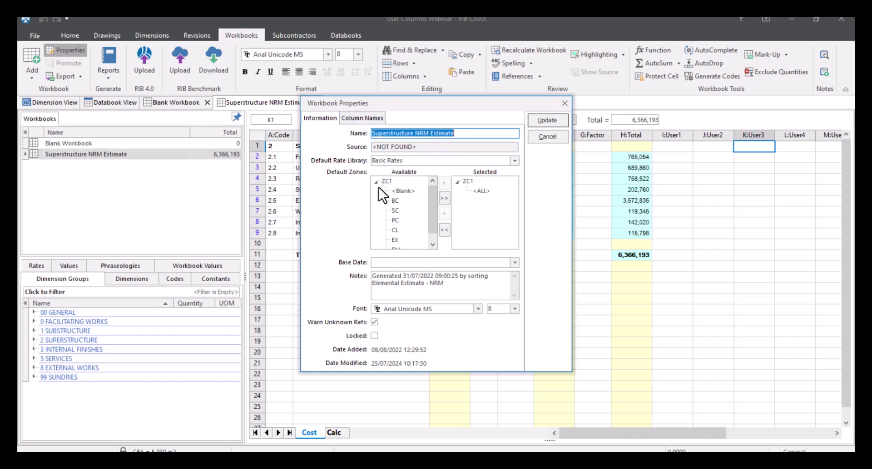
{"action": "left_click", "coordinate": [366, 122]}
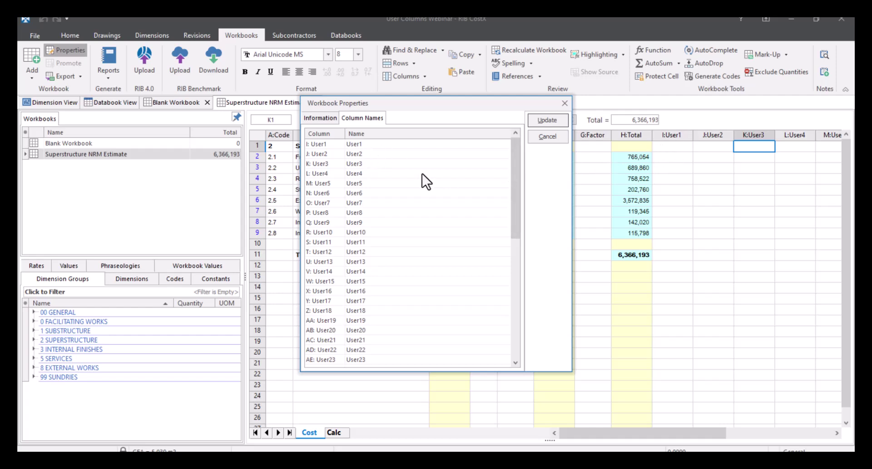
{"action": "left_click", "coordinate": [370, 144]}
{"action": "left_click", "coordinate": [381, 144]}
{"action": "type", "text": "Comments"}
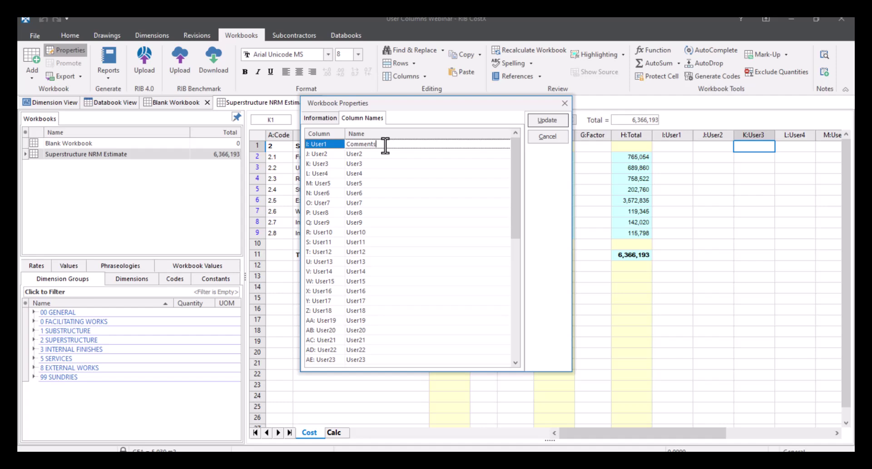
Rename User2–User4 to Stage 2 Costs, Stage 3 Costs and Variance, and apply
{"action": "left_click", "coordinate": [381, 154]}
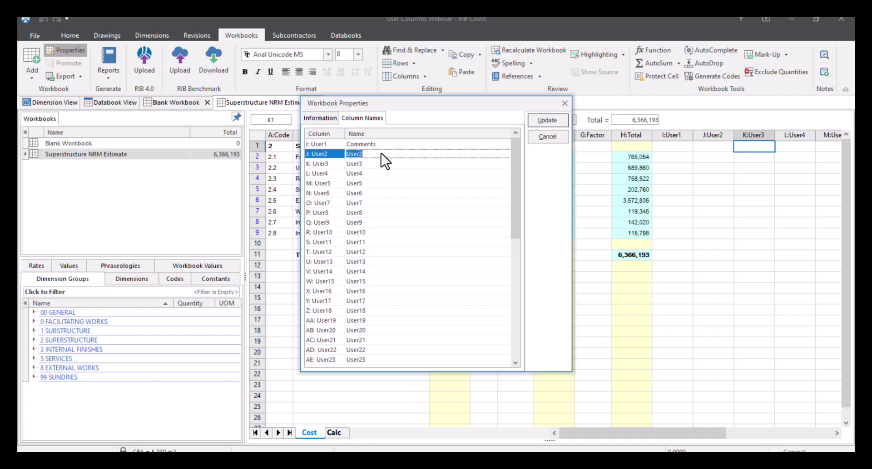
{"action": "type", "text": "Stage 2 Costs"}
{"action": "left_click", "coordinate": [365, 163]}
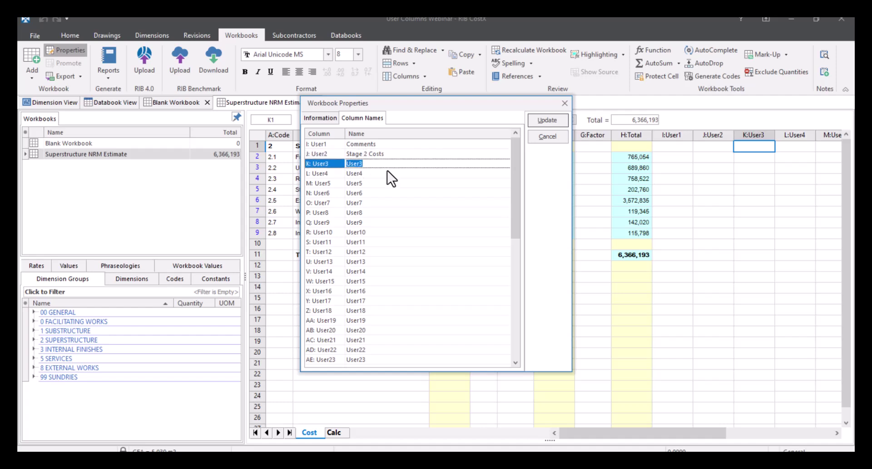
{"action": "type", "text": "Stage 3 Costs"}
{"action": "left_click", "coordinate": [380, 177]}
{"action": "type", "text": "Variance"}
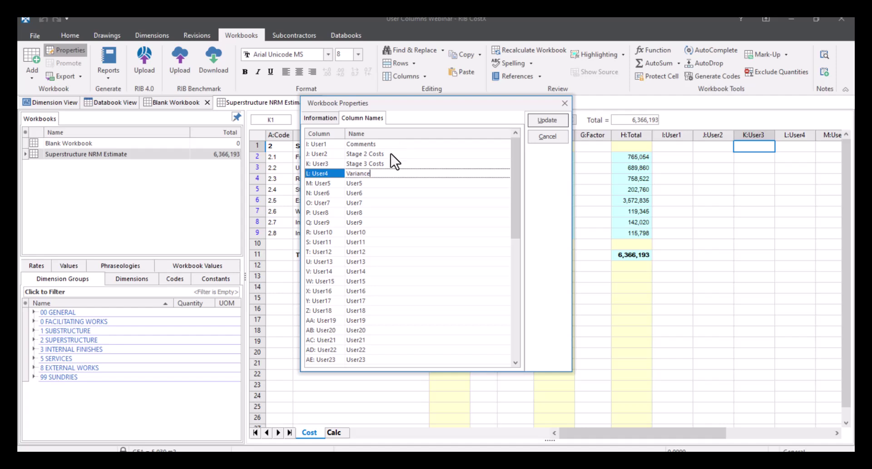
{"action": "left_click", "coordinate": [545, 120]}
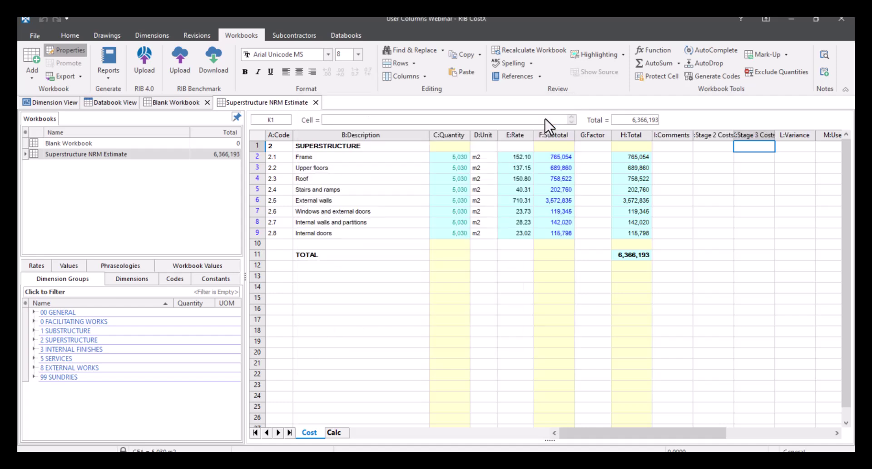
Widen the Stage 2 Costs and Stage 3 Costs columns to fit their headers
{"action": "double_click", "coordinate": [734, 135]}
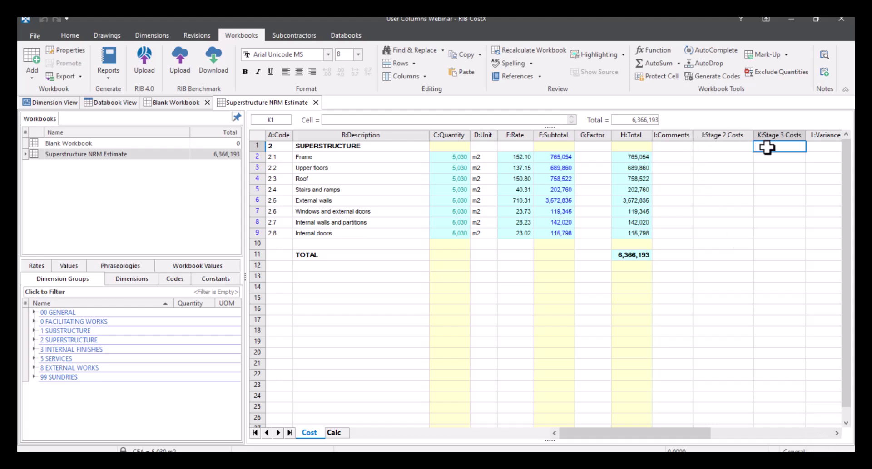
{"action": "left_click", "coordinate": [837, 434]}
{"action": "left_click", "coordinate": [836, 433]}
{"action": "left_click", "coordinate": [836, 433]}
{"action": "left_click", "coordinate": [836, 434]}
{"action": "left_click_drag", "start_coordinate": [724, 434], "coordinate": [671, 435]}
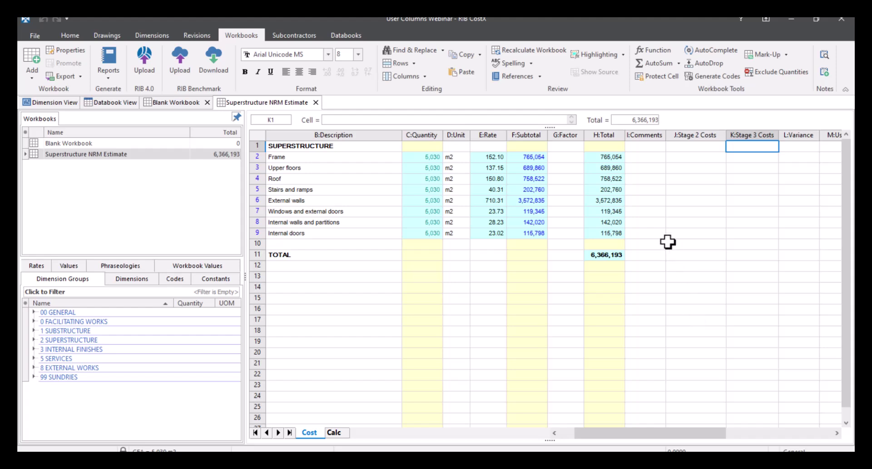
{"action": "left_click", "coordinate": [646, 157]}
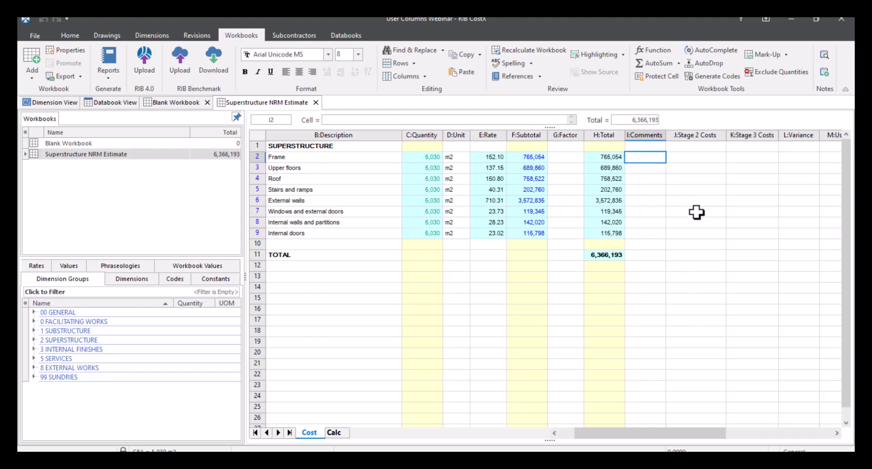
{"action": "left_click_drag", "start_coordinate": [652, 435], "coordinate": [625, 437]}
Enter 'Provisional Sum' in I9 against Internal doors and widen the Comments column
{"action": "left_click", "coordinate": [672, 233]}
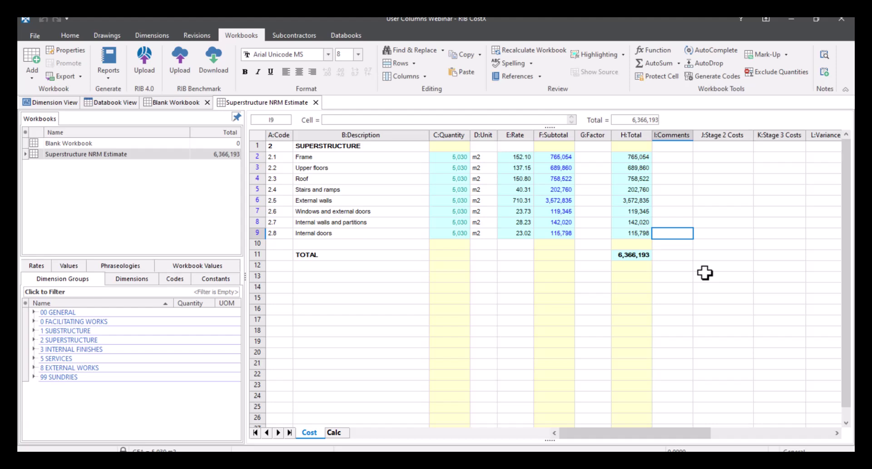
{"action": "type", "text": "Provisional Sum"}
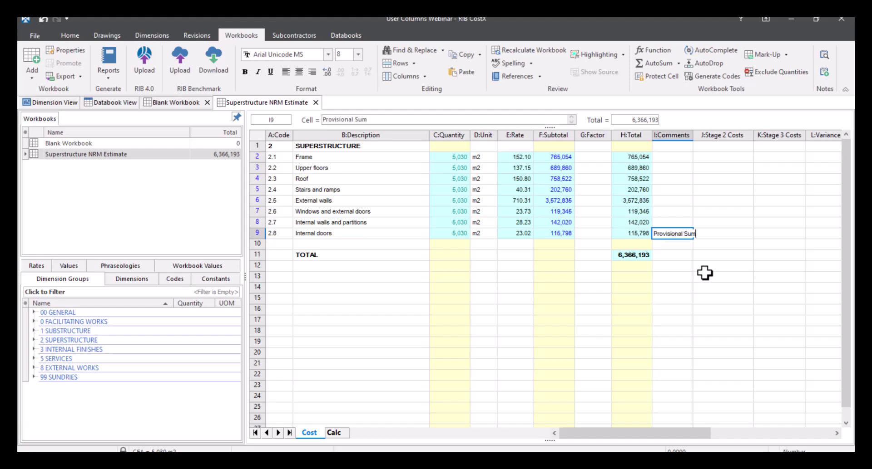
{"action": "left_click", "coordinate": [684, 269]}
{"action": "left_click_drag", "start_coordinate": [693, 135], "coordinate": [710, 136]}
{"action": "left_click", "coordinate": [749, 278]}
{"action": "left_click", "coordinate": [706, 242]}
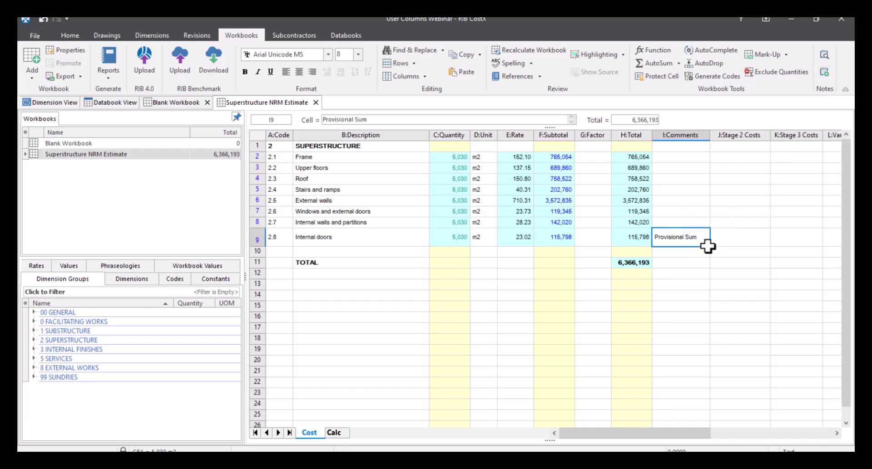
{"action": "left_click", "coordinate": [727, 203]}
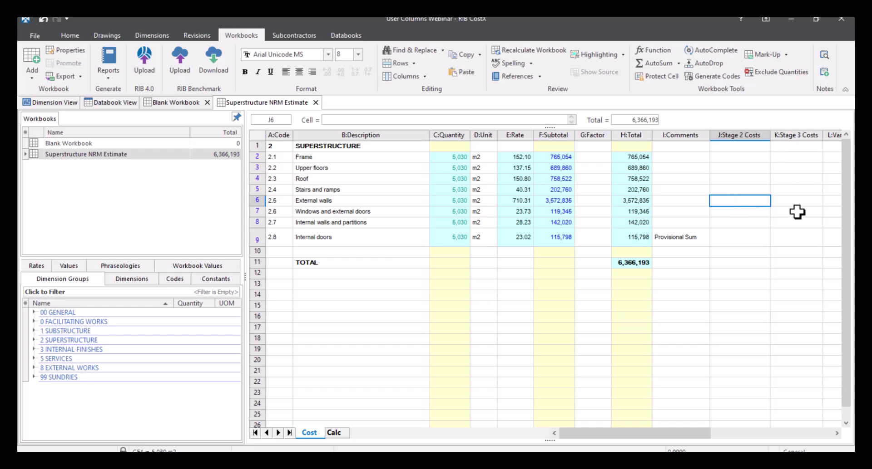
Open the 2.1 Frame breakdown and widen its Stage 2 Costs and Comments columns
{"action": "left_click", "coordinate": [551, 157]}
{"action": "double_click", "coordinate": [551, 156]}
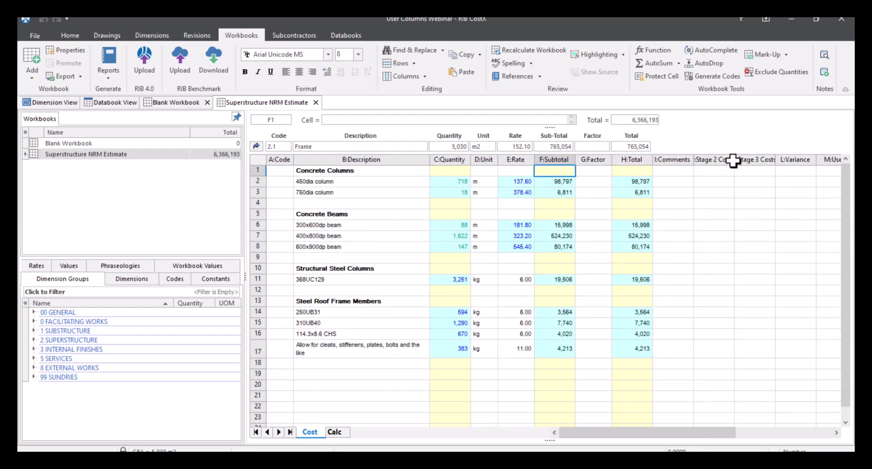
{"action": "left_click_drag", "start_coordinate": [735, 160], "coordinate": [813, 160]}
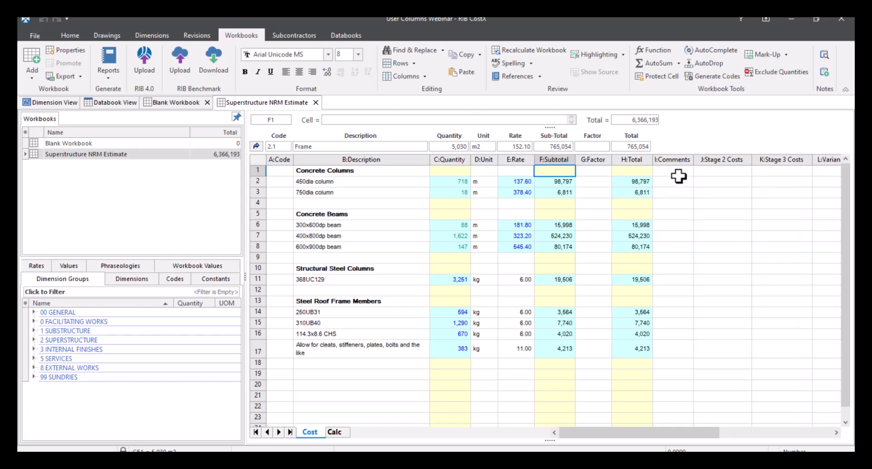
{"action": "left_click_drag", "start_coordinate": [693, 160], "coordinate": [706, 159]}
{"action": "left_click", "coordinate": [736, 182]}
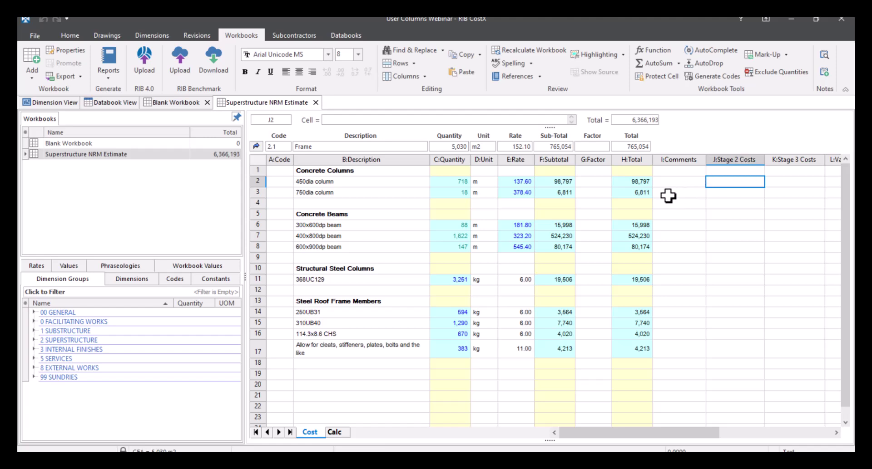
Copy the Total values H2:H17 as values and paste them into Stage 2 Costs at J2
{"action": "left_click", "coordinate": [633, 184]}
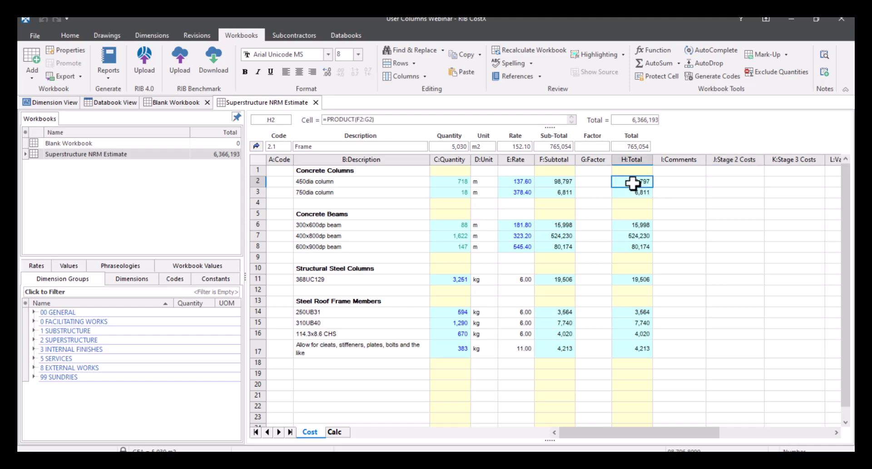
{"action": "left_click_drag", "start_coordinate": [632, 183], "coordinate": [623, 348]}
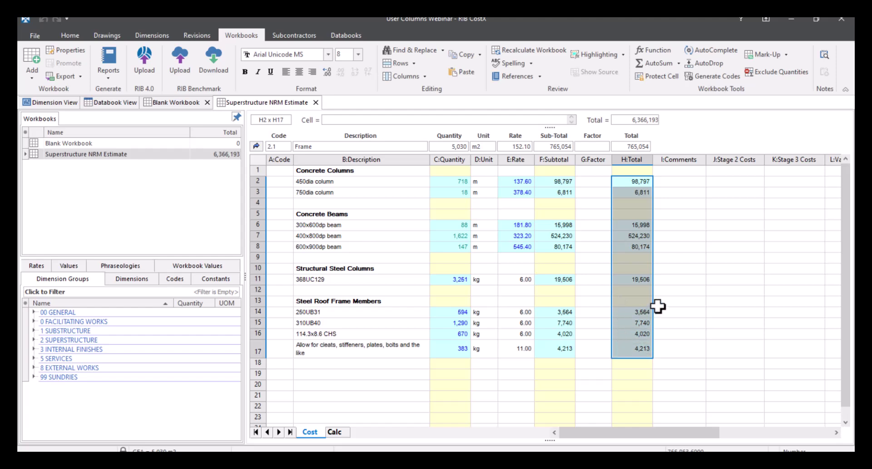
{"action": "right_click", "coordinate": [634, 308]}
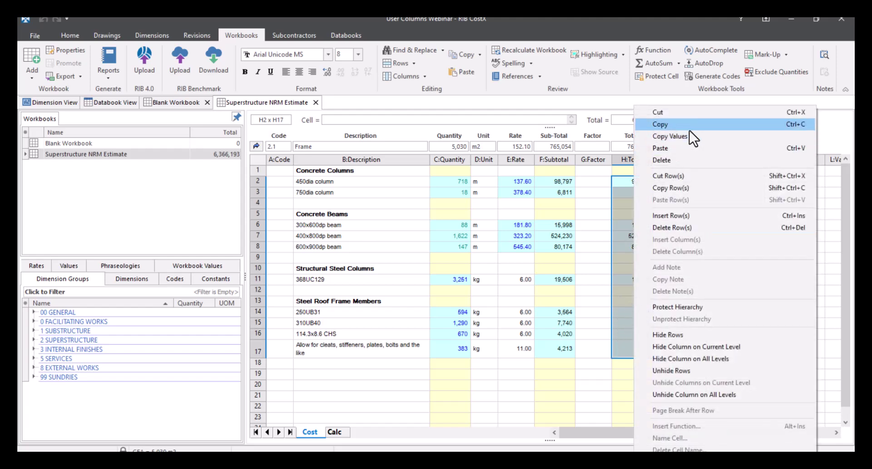
{"action": "left_click", "coordinate": [696, 138]}
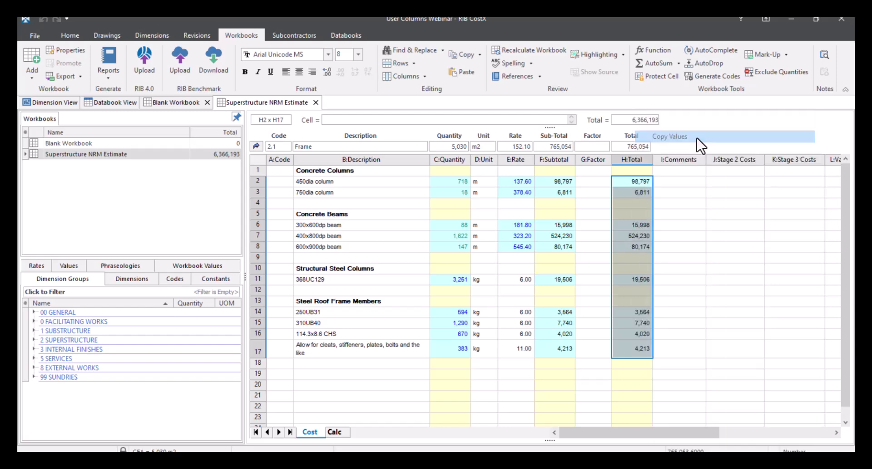
{"action": "right_click", "coordinate": [747, 182]}
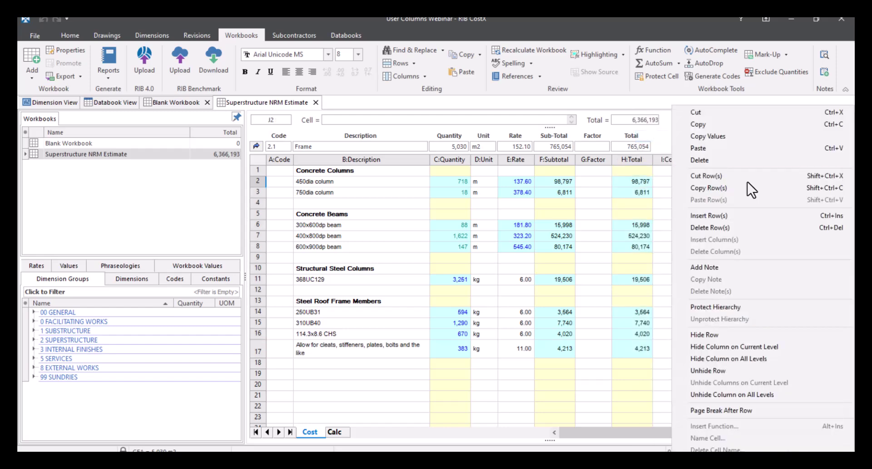
{"action": "left_click", "coordinate": [739, 152]}
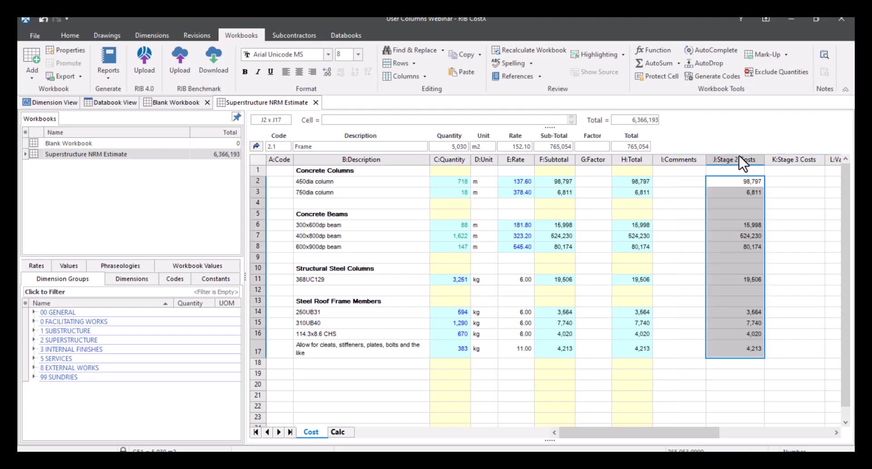
{"action": "left_click_drag", "start_coordinate": [791, 225], "coordinate": [792, 232]}
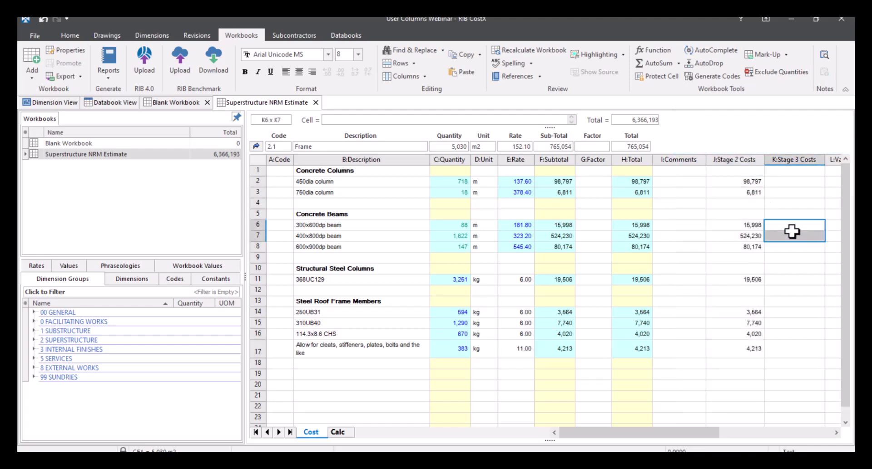
{"action": "left_click", "coordinate": [793, 191]}
{"action": "left_click", "coordinate": [793, 183]}
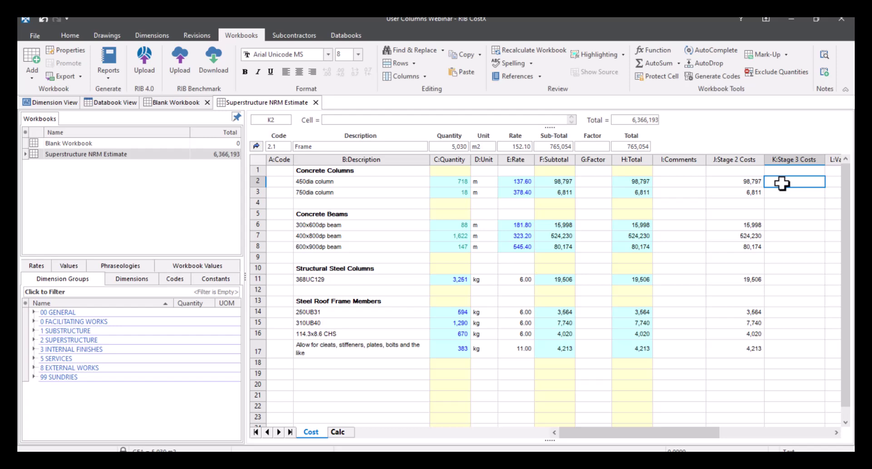
Enter =J2*1.15 in K2 and fill it down to K17
{"action": "left_click", "coordinate": [390, 119]}
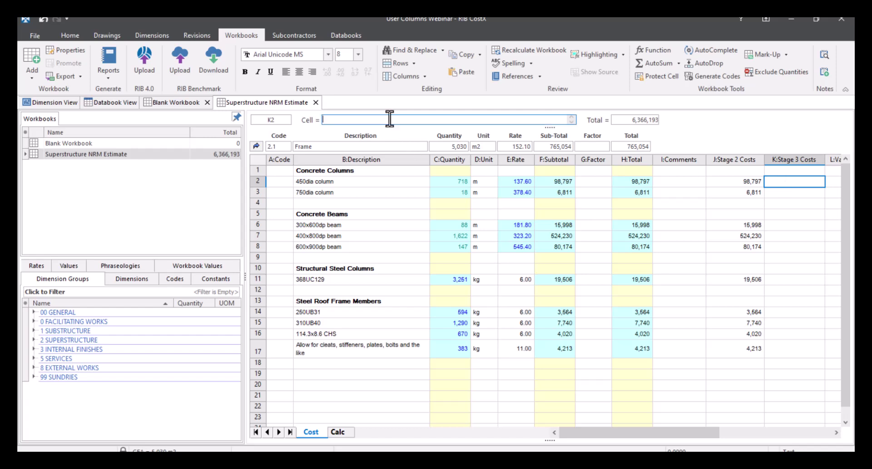
{"action": "type", "text": "="}
{"action": "left_click", "coordinate": [729, 182]}
{"action": "type", "text": "*1.15"}
{"action": "key", "text": "Return"}
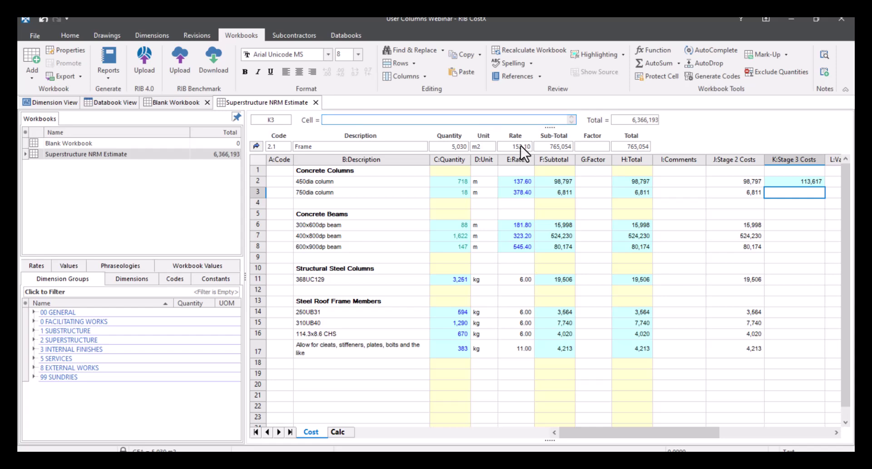
{"action": "left_click_drag", "start_coordinate": [794, 182], "coordinate": [776, 357]}
{"action": "key", "text": "ctrl+d"}
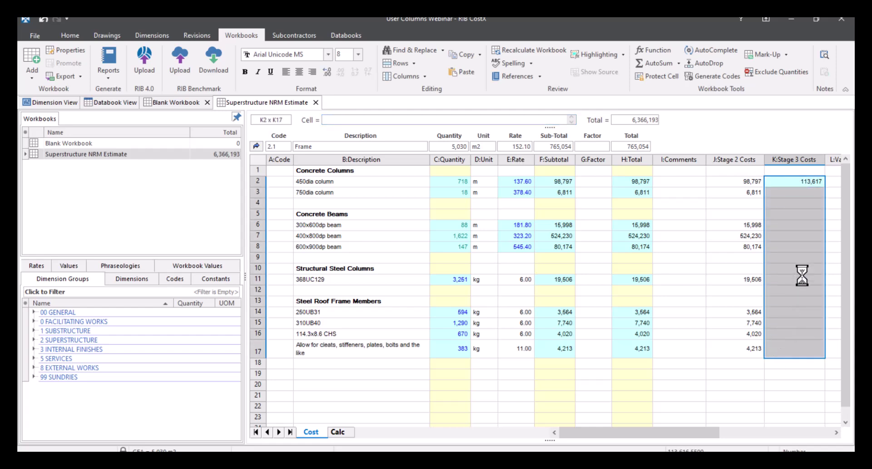
Clear the zeros in K4:K5, K9:K10 and K12:K13, then check the K3 and K6 formulas
{"action": "left_click_drag", "start_coordinate": [781, 207], "coordinate": [784, 214]}
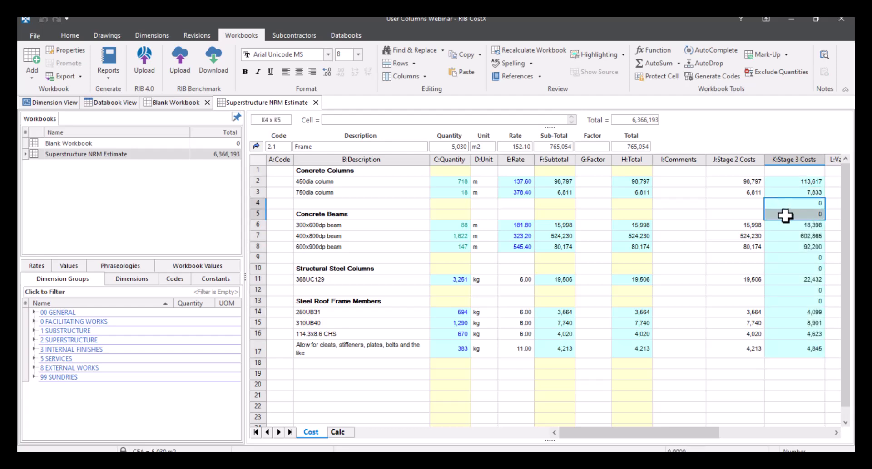
{"action": "key", "text": "Delete"}
{"action": "left_click", "coordinate": [803, 262]}
{"action": "key", "text": "Delete"}
{"action": "left_click_drag", "start_coordinate": [803, 262], "coordinate": [801, 302]}
{"action": "key", "text": "Delete"}
{"action": "left_click", "coordinate": [782, 376]}
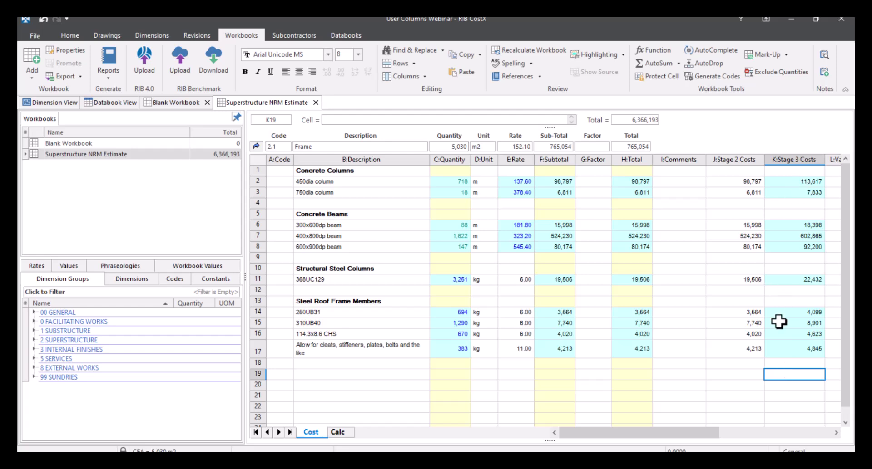
{"action": "left_click", "coordinate": [808, 192]}
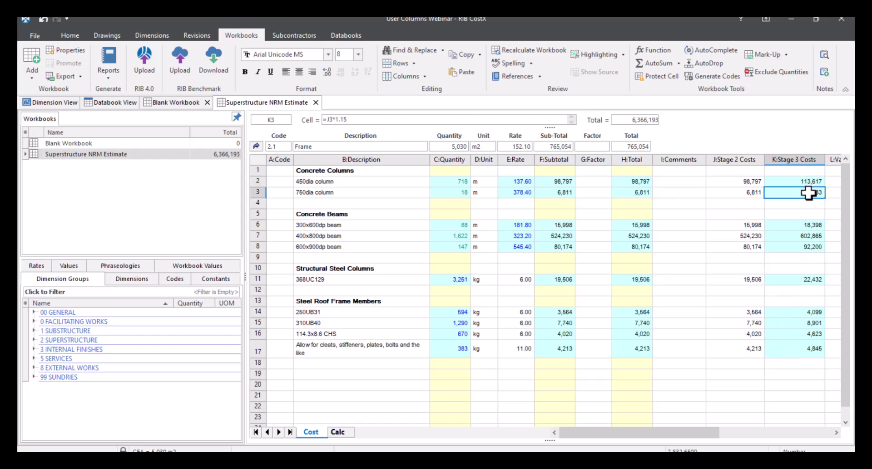
{"action": "left_click", "coordinate": [800, 225]}
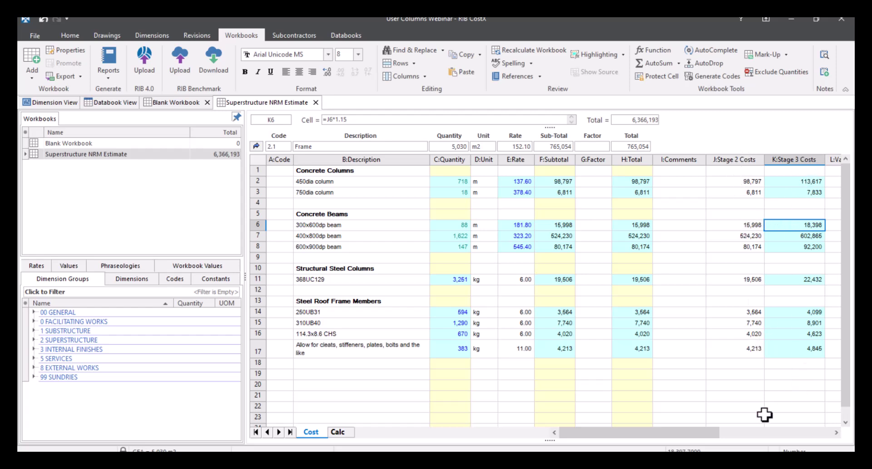
{"action": "left_click_drag", "start_coordinate": [708, 434], "coordinate": [740, 446]}
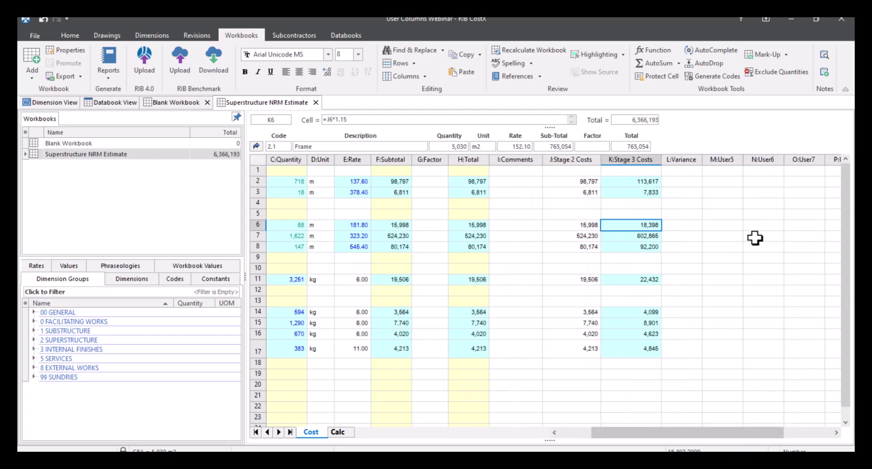
Widen the Variance column and enter =K2-J2 in L2
{"action": "left_click_drag", "start_coordinate": [703, 160], "coordinate": [722, 161]}
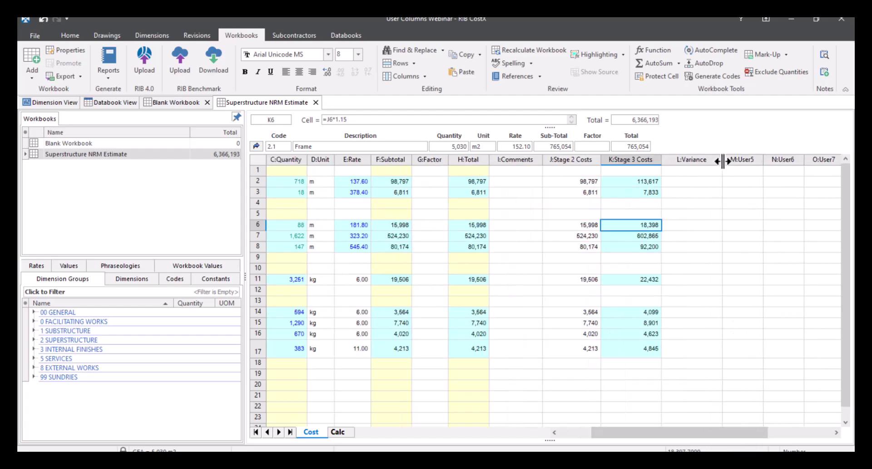
{"action": "left_click", "coordinate": [693, 181]}
{"action": "left_click", "coordinate": [341, 119]}
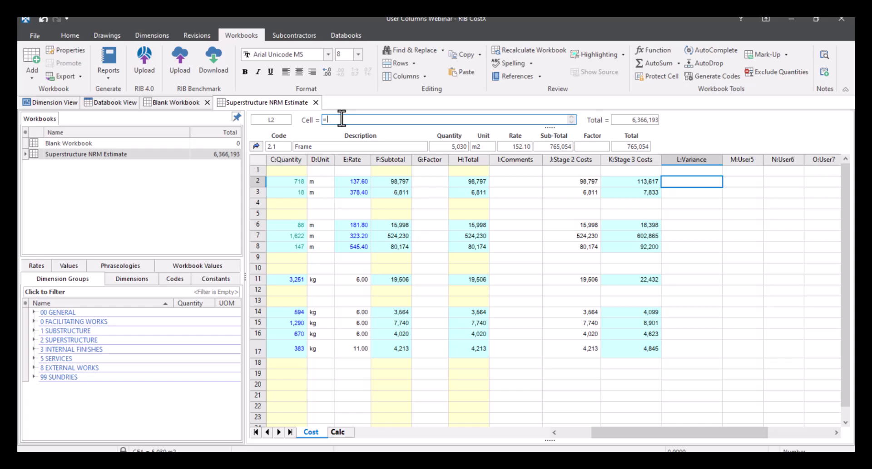
{"action": "left_click", "coordinate": [637, 181]}
{"action": "left_click", "coordinate": [578, 182]}
{"action": "key", "text": "Return"}
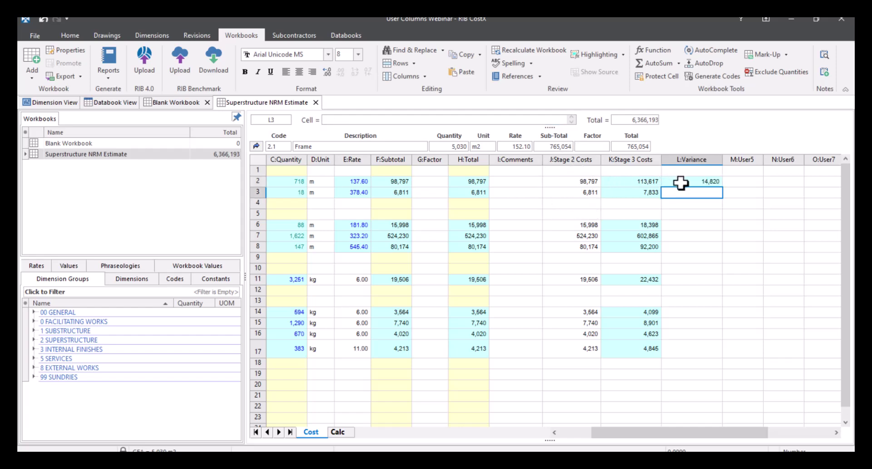
Extend the variance formula over L2:L17 and clear the zeros in the blank rows
{"action": "left_click", "coordinate": [680, 183]}
{"action": "left_click_drag", "start_coordinate": [680, 183], "coordinate": [685, 349]}
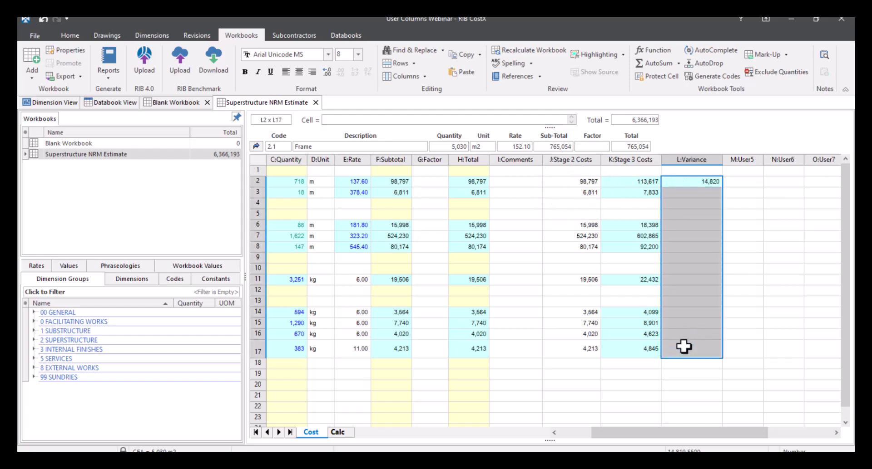
{"action": "left_click_drag", "start_coordinate": [701, 203], "coordinate": [701, 213]}
{"action": "left_click_drag", "start_coordinate": [704, 255], "coordinate": [692, 301]}
{"action": "key", "text": "Delete"}
{"action": "key", "text": "Delete"}
{"action": "left_click_drag", "start_coordinate": [652, 434], "coordinate": [595, 432]}
Open the Upper floors breakdown and paste its totals H2:H5 as values into Stage 2 Costs
{"action": "left_click", "coordinate": [714, 383]}
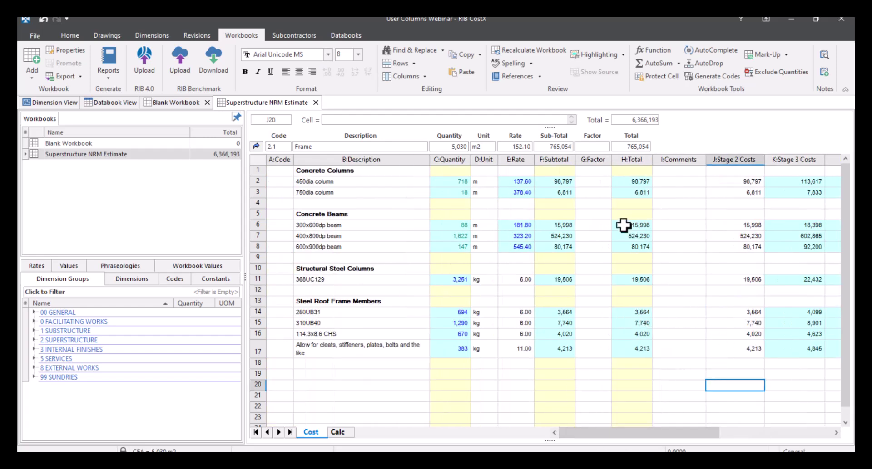
{"action": "left_click", "coordinate": [256, 146]}
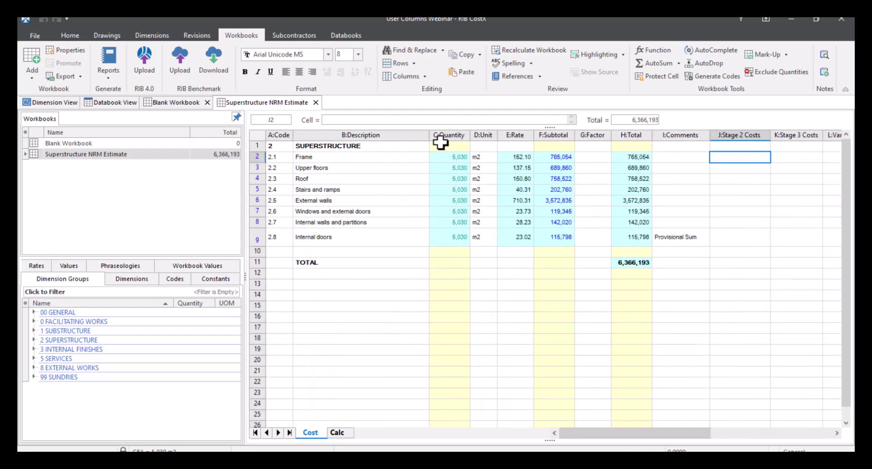
{"action": "double_click", "coordinate": [564, 169]}
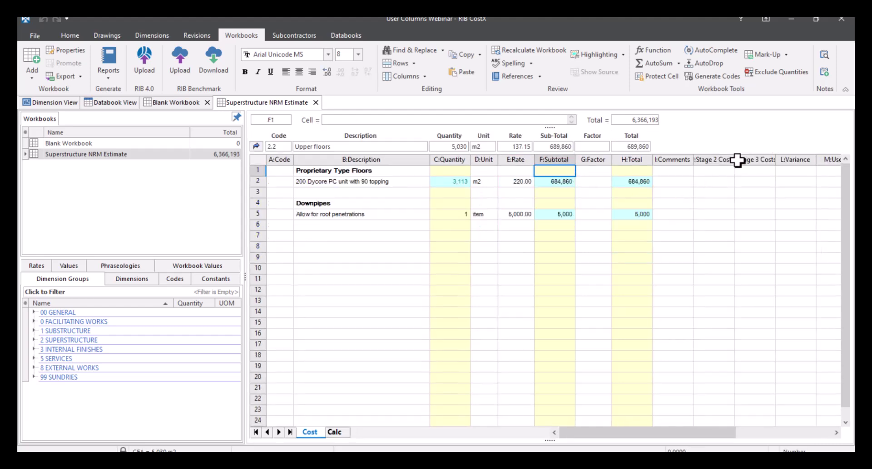
{"action": "left_click_drag", "start_coordinate": [736, 159], "coordinate": [805, 160]}
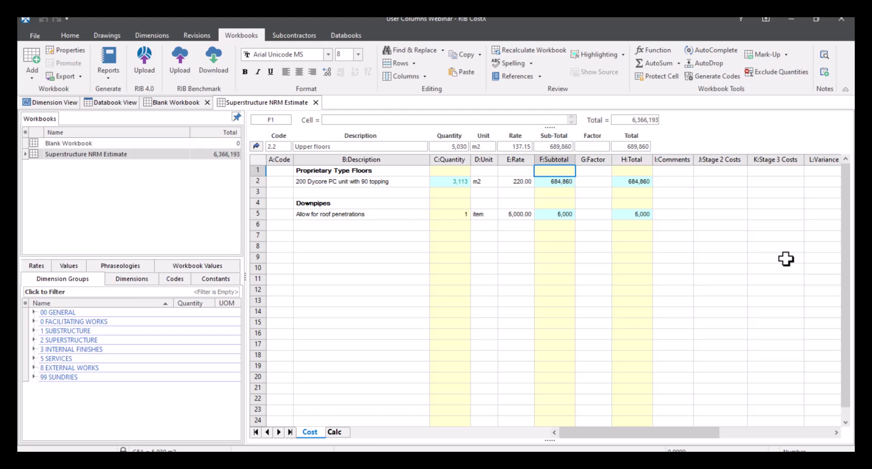
{"action": "left_click_drag", "start_coordinate": [631, 181], "coordinate": [631, 214]}
{"action": "right_click", "coordinate": [638, 203]}
{"action": "left_click", "coordinate": [667, 124]}
{"action": "left_click", "coordinate": [722, 181]}
{"action": "key", "text": "ctrl+v"}
Give Upper floors Stage 3 Costs =J2*1.15 and Variance =K2-J2, filled down
{"action": "left_click", "coordinate": [774, 181]}
{"action": "type", "text": "="}
{"action": "left_click", "coordinate": [724, 180]}
{"action": "type", "text": "*1.15"}
{"action": "key", "text": "Return"}
{"action": "left_click", "coordinate": [799, 181]}
{"action": "type", "text": "=K2-J2"}
{"action": "key", "text": "Return"}
{"action": "left_click_drag", "start_coordinate": [797, 192], "coordinate": [793, 202]}
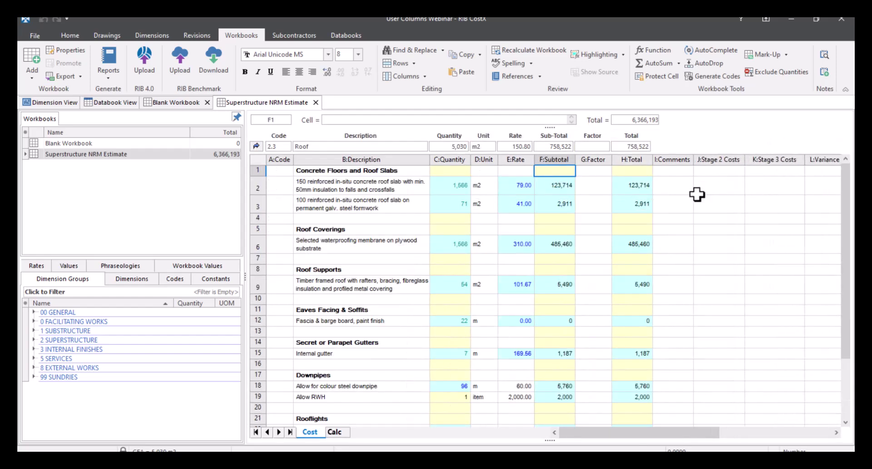
Paste the Roof totals as Stage 2 values and add the Stage 3 formula Stage 2×1.15
{"action": "left_click_drag", "start_coordinate": [631, 185], "coordinate": [631, 368]}
{"action": "right_click", "coordinate": [631, 368]}
{"action": "left_click", "coordinate": [667, 53]}
{"action": "left_click", "coordinate": [722, 185]}
{"action": "key", "text": "ctrl+v"}
{"action": "left_click", "coordinate": [761, 186]}
{"action": "type", "text": "="}
{"action": "left_click", "coordinate": [722, 186]}
{"action": "type", "text": "*1.15"}
{"action": "key", "text": "Return"}
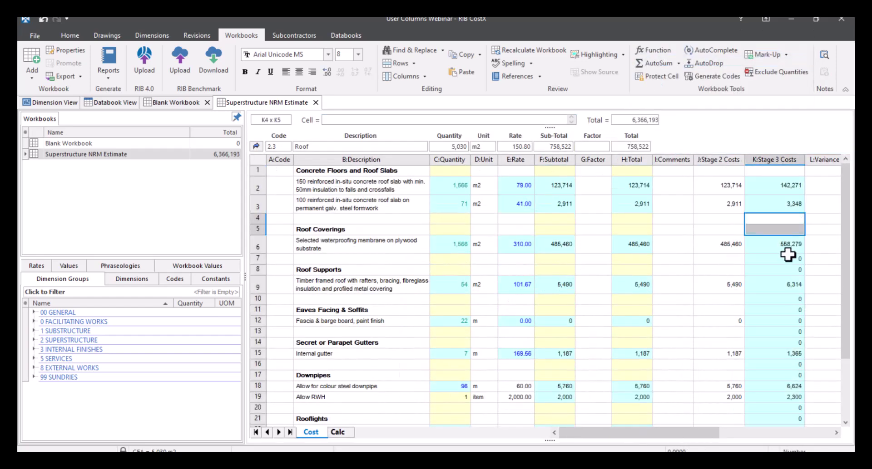
Add the Roof Variance formula (Stage 3 minus Stage 2) and fill it down
{"action": "scroll", "coordinate": [785, 263], "scroll_direction": "down", "scroll_amount": 2}
{"action": "left_click_drag", "start_coordinate": [774, 320], "coordinate": [774, 331]}
{"action": "left_click", "coordinate": [824, 185]}
{"action": "type", "text": "="}
{"action": "left_click", "coordinate": [610, 185]}
{"action": "type", "text": "-"}
{"action": "left_click", "coordinate": [559, 187]}
{"action": "key", "text": "Return"}
{"action": "scroll", "coordinate": [605, 288], "scroll_direction": "down", "scroll_amount": 5}
{"action": "left_click_drag", "start_coordinate": [662, 225], "coordinate": [661, 235]}
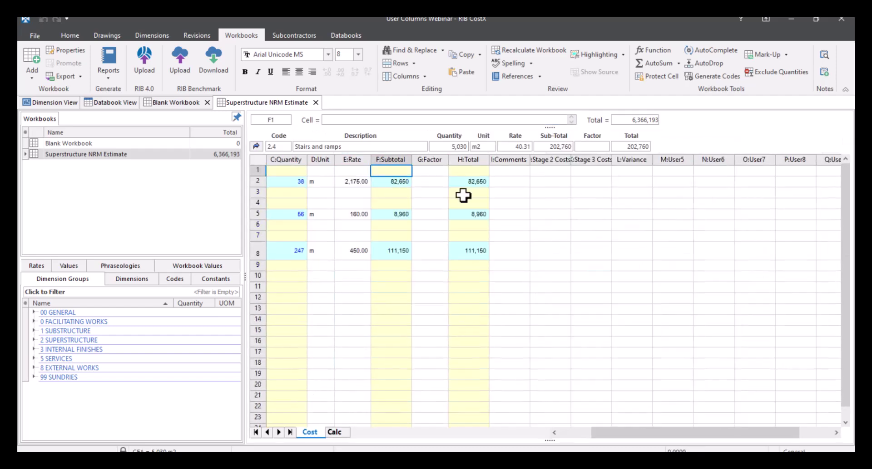
Copy the next element's item totals into Stage 2 Costs and enter =J2*1.15 for Stage 3
{"action": "left_click_drag", "start_coordinate": [467, 181], "coordinate": [468, 251]}
{"action": "key", "text": "ctrl+c"}
{"action": "left_click", "coordinate": [549, 182]}
{"action": "key", "text": "ctrl+v"}
{"action": "left_click", "coordinate": [590, 181]}
{"action": "type", "text": "=J2*1.15"}
{"action": "key", "text": "Return"}
Enter that element's Variance formula as Stage 3 minus Stage 2
{"action": "left_click", "coordinate": [633, 182]}
{"action": "type", "text": "="}
{"action": "left_click", "coordinate": [597, 181]}
{"action": "type", "text": "-"}
{"action": "left_click", "coordinate": [550, 181]}
{"action": "key", "text": "Return"}
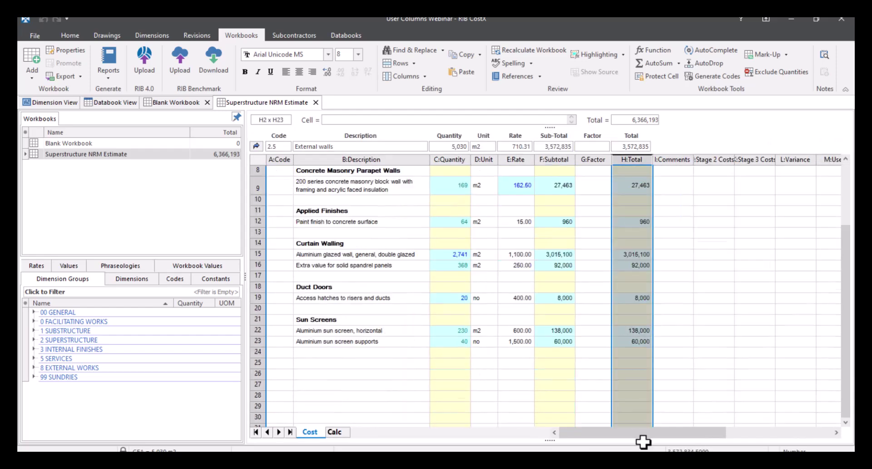
Paste the item totals as Stage 2 values, fill Stage 3 down, and add the Variance formula
{"action": "right_click", "coordinate": [699, 181]}
{"action": "left_click", "coordinate": [723, 188]}
{"action": "left_click_drag", "start_coordinate": [754, 181], "coordinate": [766, 311]}
{"action": "key", "text": "ctrl+d"}
{"action": "left_click", "coordinate": [795, 182]}
{"action": "type", "text": "="}
{"action": "left_click", "coordinate": [755, 182]}
{"action": "type", "text": "-"}
{"action": "left_click", "coordinate": [722, 182]}
{"action": "key", "text": "Return"}
Paste the Windows item totals as Stage 2 values and fill the formulas down to row 13
{"action": "right_click", "coordinate": [629, 254]}
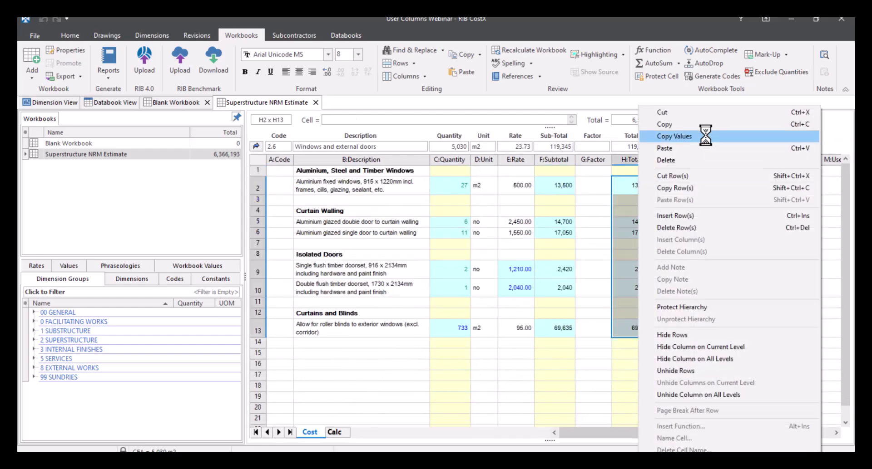
{"action": "left_click", "coordinate": [705, 136]}
{"action": "left_click_drag", "start_coordinate": [754, 182], "coordinate": [772, 325]}
{"action": "key", "text": "ctrl+d"}
{"action": "left_click_drag", "start_coordinate": [795, 181], "coordinate": [794, 328]}
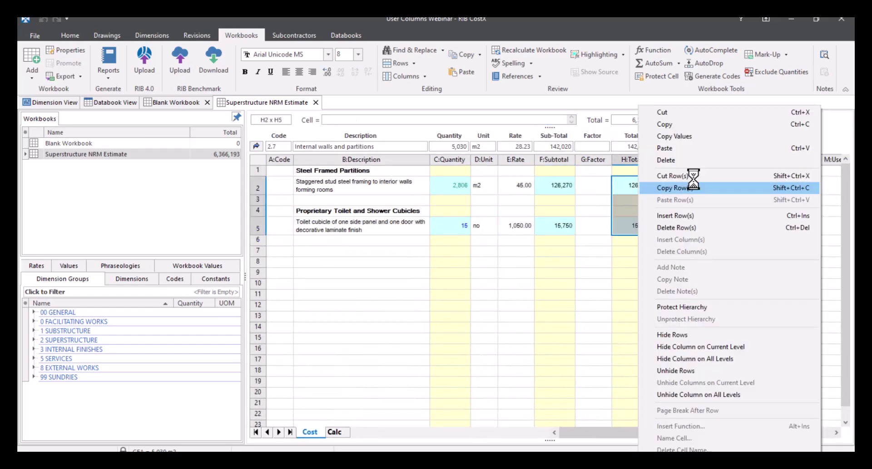
In Internal walls, paste Stage 2 values, add Stage 3 as Stage 2×1.15, and fill down
{"action": "left_click", "coordinate": [701, 185]}
{"action": "left_click", "coordinate": [754, 185]}
{"action": "type", "text": "="}
{"action": "left_click", "coordinate": [711, 186]}
{"action": "type", "text": "*1.15"}
{"action": "key", "text": "Return"}
{"action": "left_click_drag", "start_coordinate": [751, 186], "coordinate": [754, 226]}
{"action": "key", "text": "ctrl+d"}
{"action": "left_click_drag", "start_coordinate": [794, 185], "coordinate": [797, 217]}
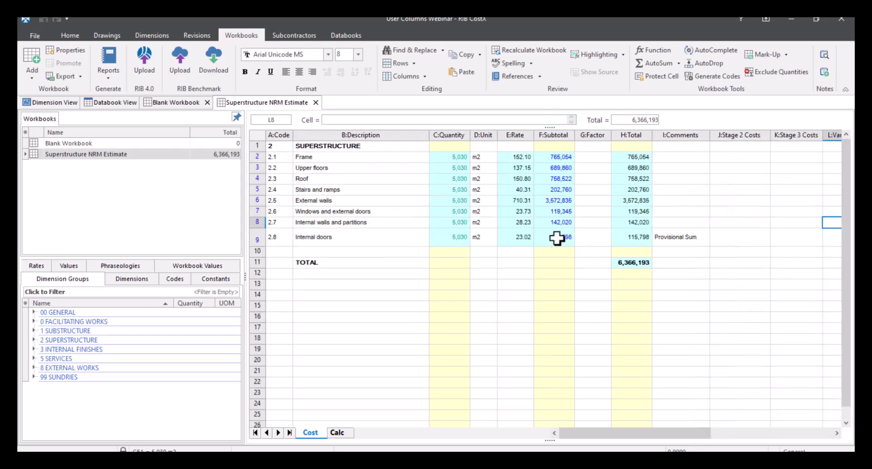
In Internal doors, fill the Stage 3 and Variance formulas down to row 11
{"action": "double_click", "coordinate": [554, 238]}
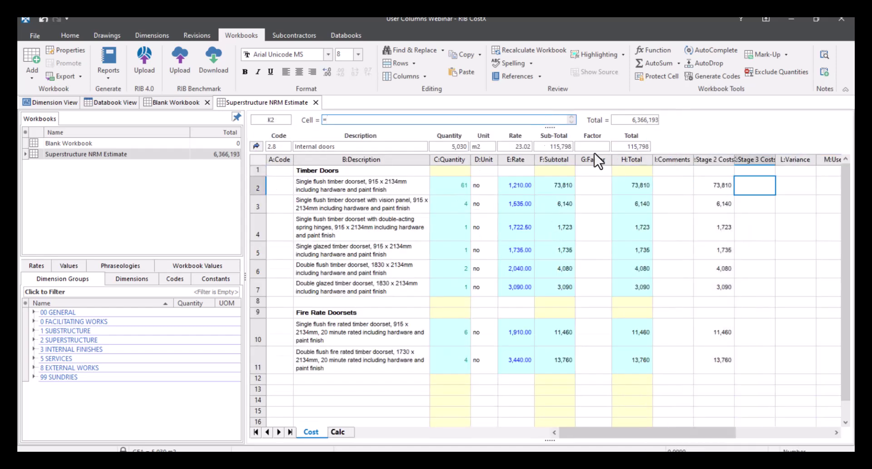
{"action": "left_click_drag", "start_coordinate": [754, 185], "coordinate": [744, 355]}
{"action": "key", "text": "ctrl+d"}
{"action": "left_click_drag", "start_coordinate": [795, 185], "coordinate": [795, 359]}
{"action": "key", "text": "ctrl+d"}
{"action": "left_click", "coordinate": [256, 146]}
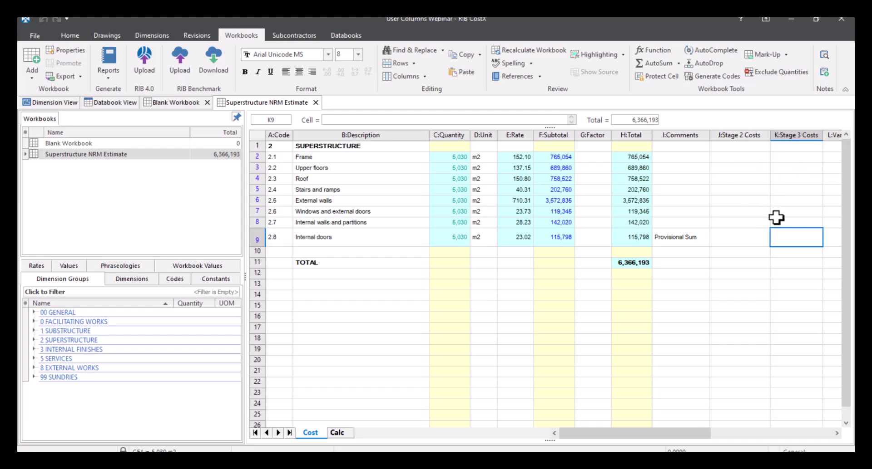
{"action": "left_click", "coordinate": [756, 158]}
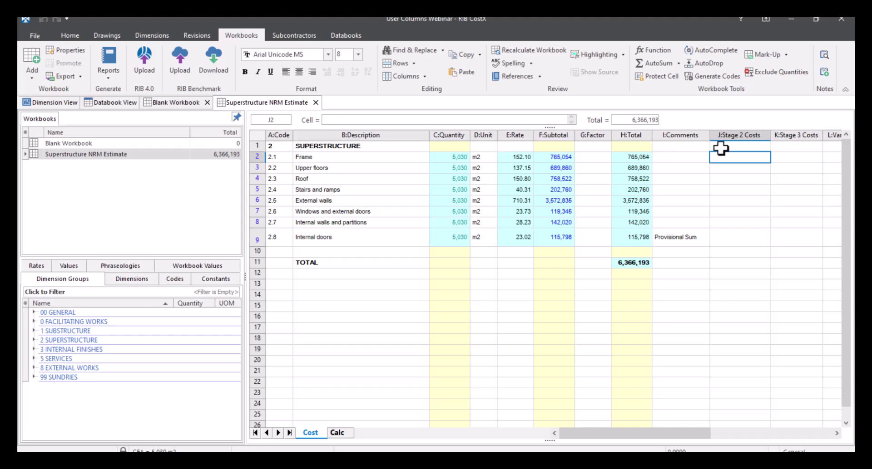
{"action": "double_click", "coordinate": [562, 157]}
{"action": "left_click_drag", "start_coordinate": [752, 182], "coordinate": [756, 351]}
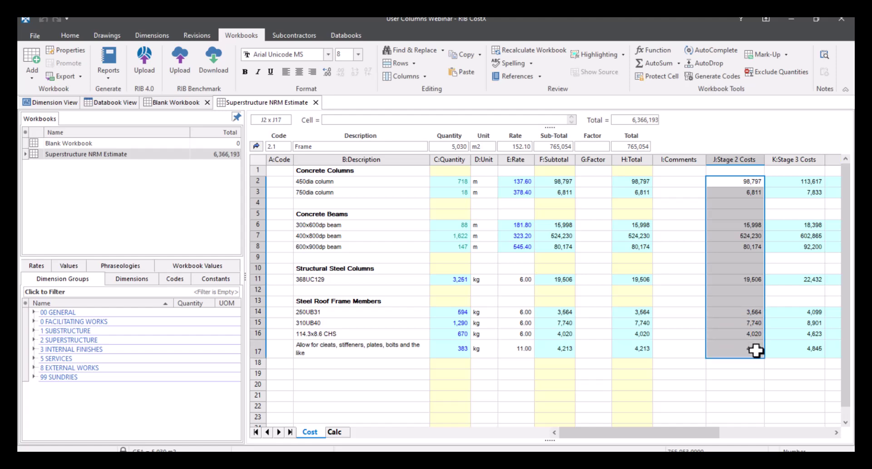
{"action": "left_click", "coordinate": [256, 146]}
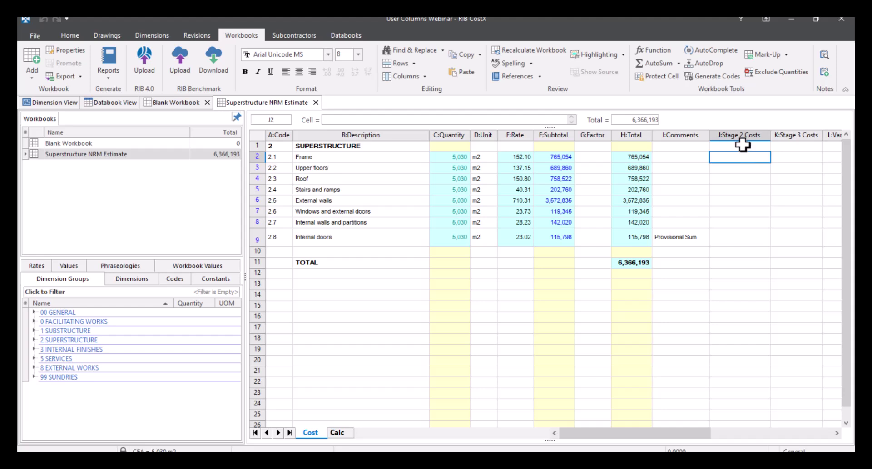
Enter =XSUMUSER(2) on Stage 2 Costs for Frame and fill it down to Internal doors
{"action": "left_click", "coordinate": [668, 53]}
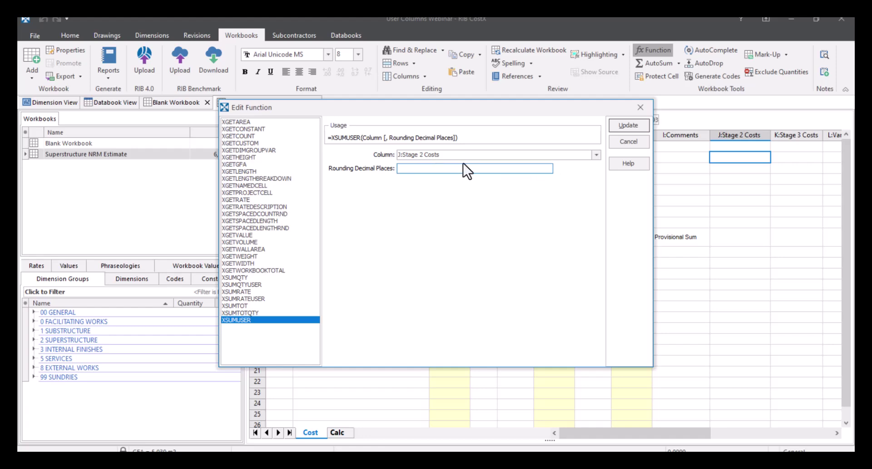
{"action": "left_click", "coordinate": [628, 125]}
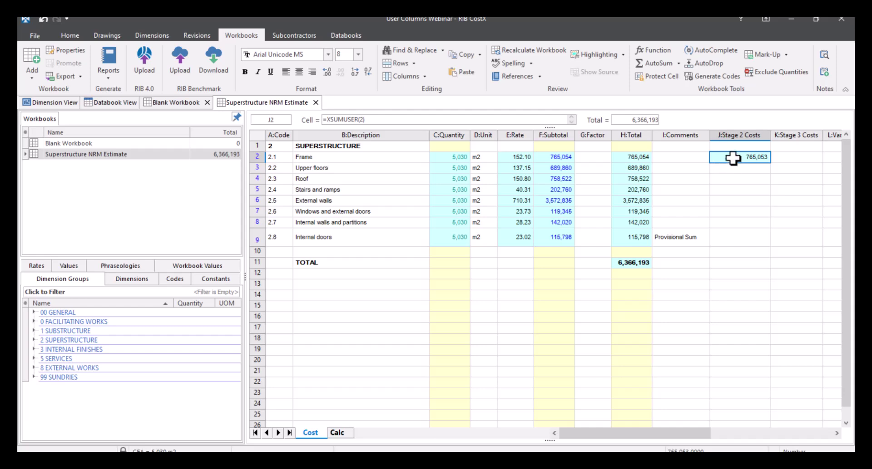
{"action": "left_click_drag", "start_coordinate": [732, 162], "coordinate": [737, 234]}
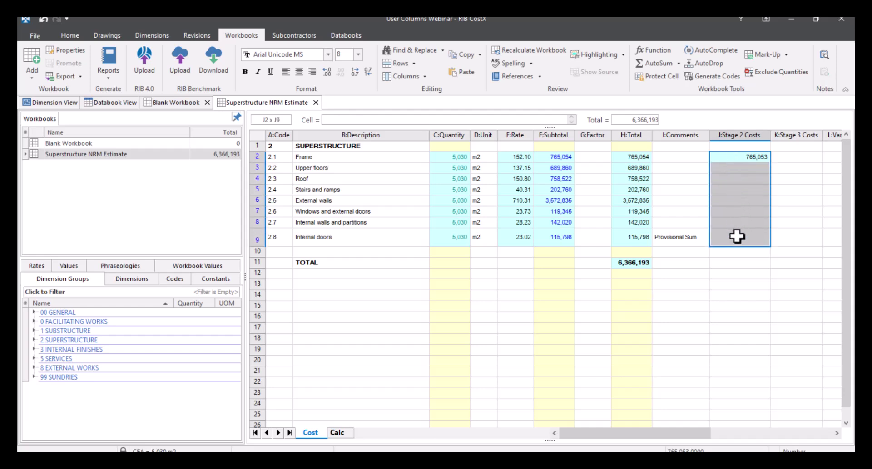
{"action": "key", "text": "ctrl+d"}
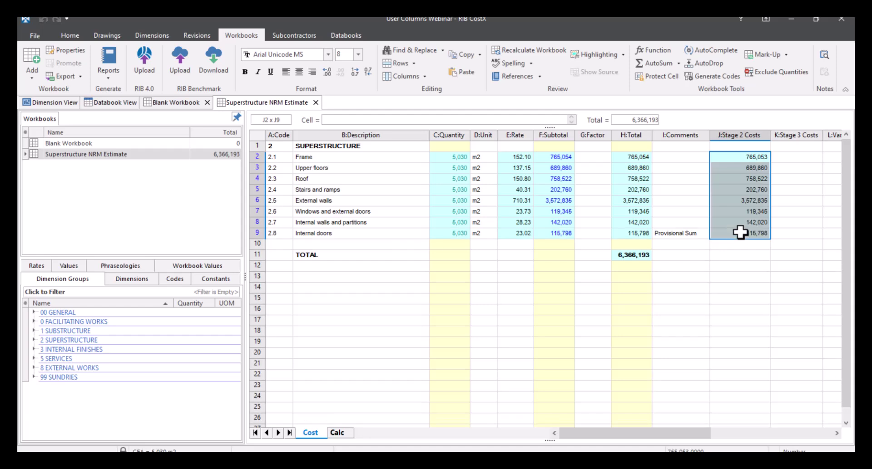
Enter =XSUMUSER(3) on Stage 3 Costs for Frame and fill it down through Internal doors
{"action": "left_click", "coordinate": [804, 159]}
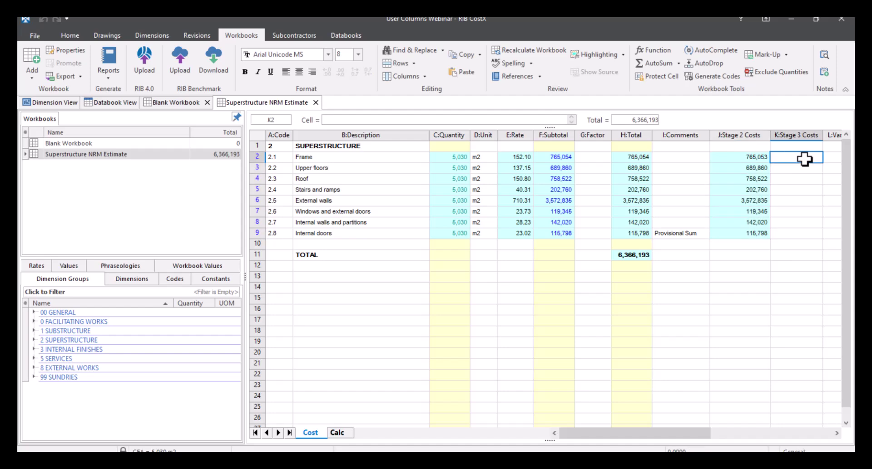
{"action": "left_click", "coordinate": [655, 51]}
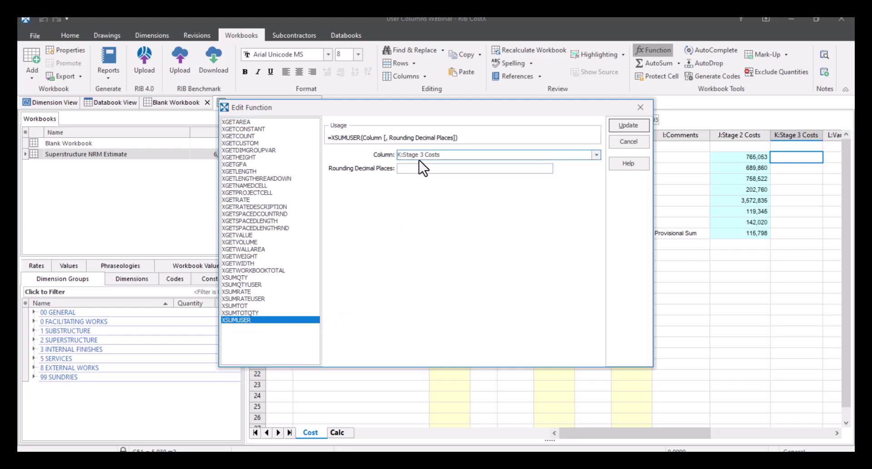
{"action": "left_click", "coordinate": [446, 170]}
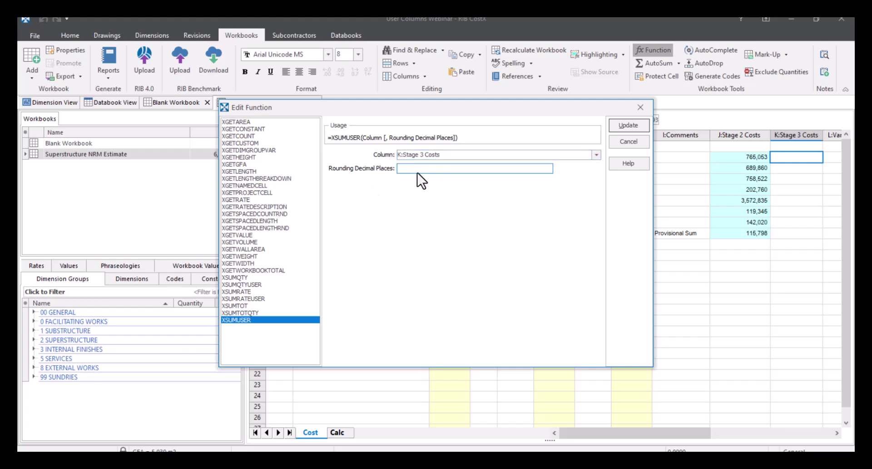
{"action": "left_click", "coordinate": [625, 121]}
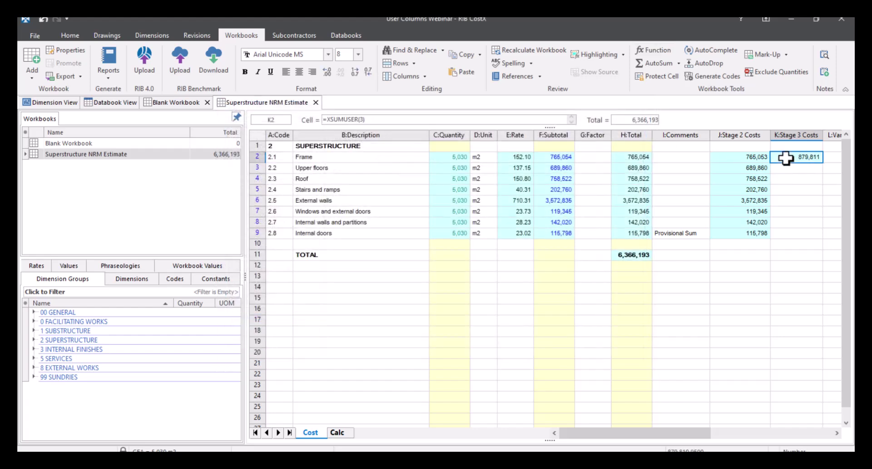
{"action": "left_click_drag", "start_coordinate": [786, 158], "coordinate": [801, 232]}
{"action": "key", "text": "ctrl+d"}
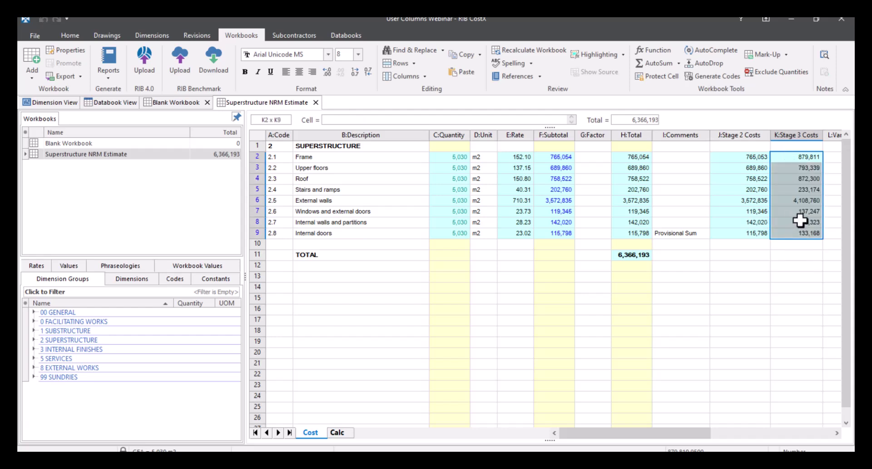
{"action": "left_click", "coordinate": [784, 159]}
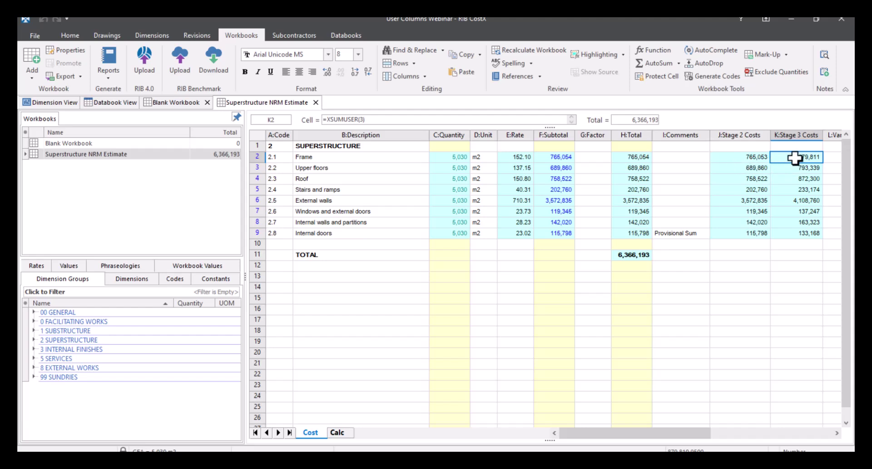
Check the Frame detail rows' Stage 3 figures, then return to the Superstructure summary
{"action": "left_click", "coordinate": [561, 159]}
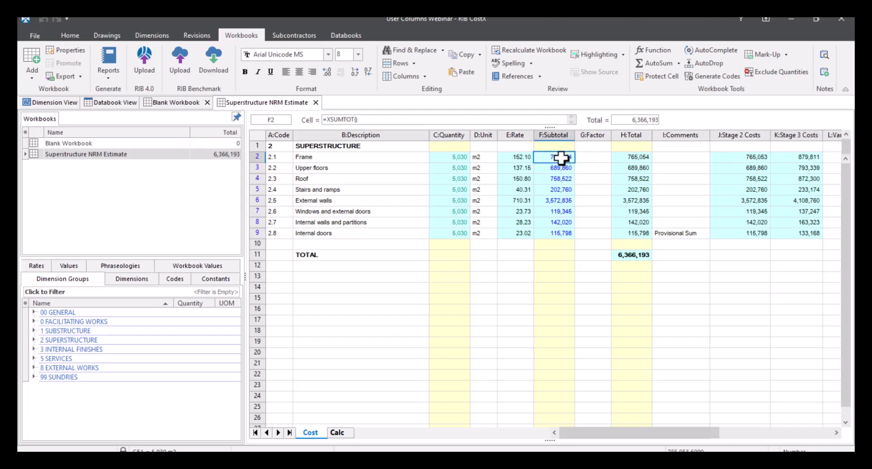
{"action": "double_click", "coordinate": [561, 159]}
{"action": "left_click_drag", "start_coordinate": [801, 181], "coordinate": [789, 351]}
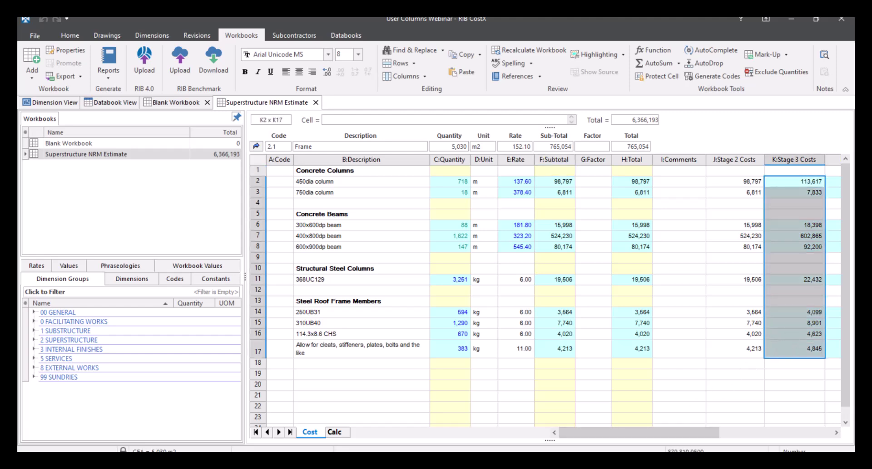
{"action": "left_click", "coordinate": [254, 149]}
{"action": "left_click_drag", "start_coordinate": [659, 432], "coordinate": [699, 432]}
Add an XSUMUSER roll-up on the Variance column for Frame and fill it down through Internal doors
{"action": "left_click", "coordinate": [638, 158]}
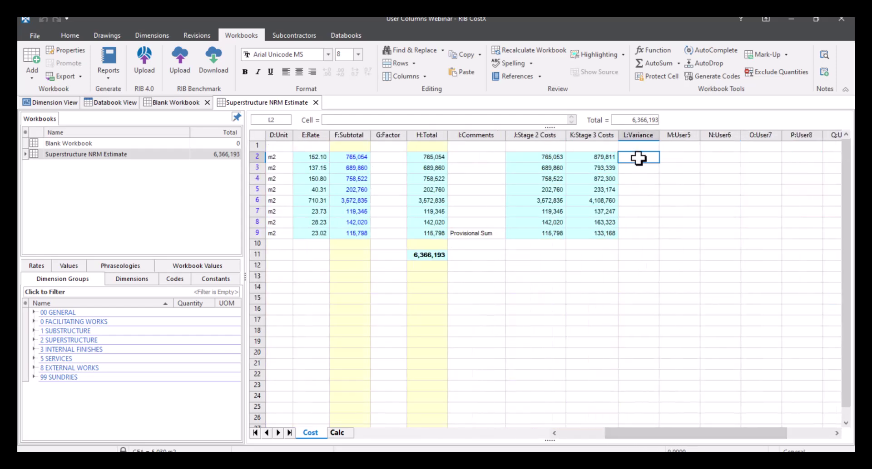
{"action": "left_click", "coordinate": [662, 54]}
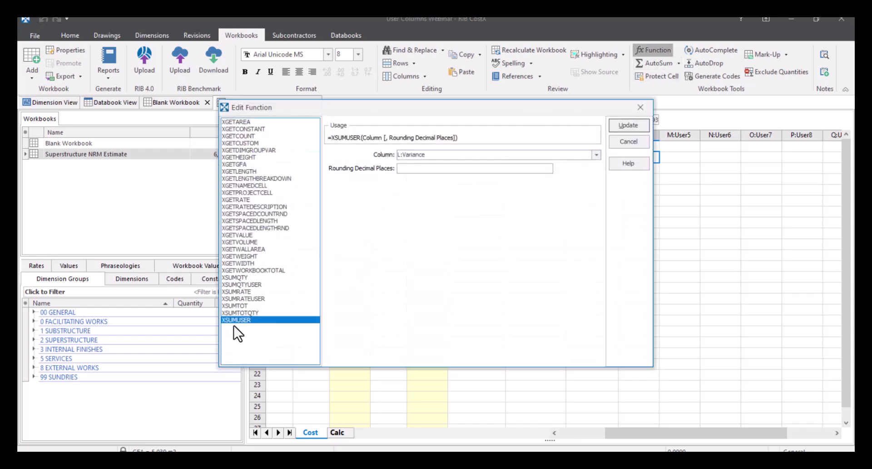
{"action": "left_click", "coordinate": [633, 129]}
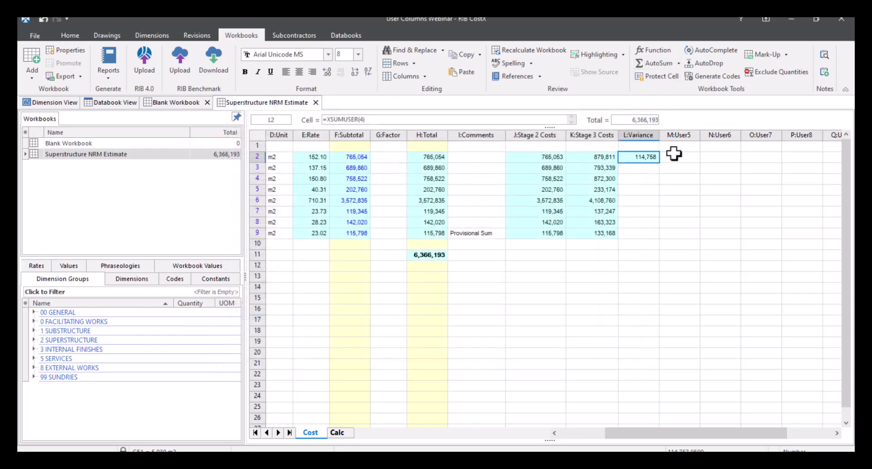
{"action": "left_click_drag", "start_coordinate": [639, 158], "coordinate": [633, 235]}
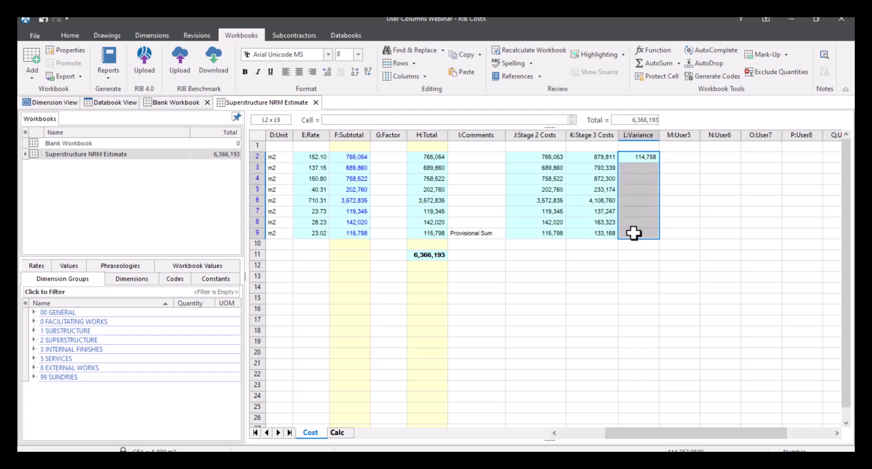
{"action": "key", "text": "ctrl+d"}
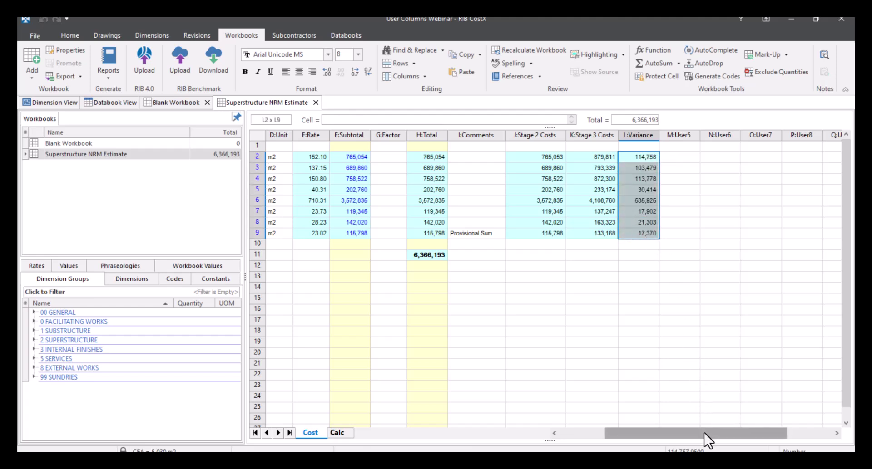
{"action": "left_click_drag", "start_coordinate": [704, 433], "coordinate": [692, 429]}
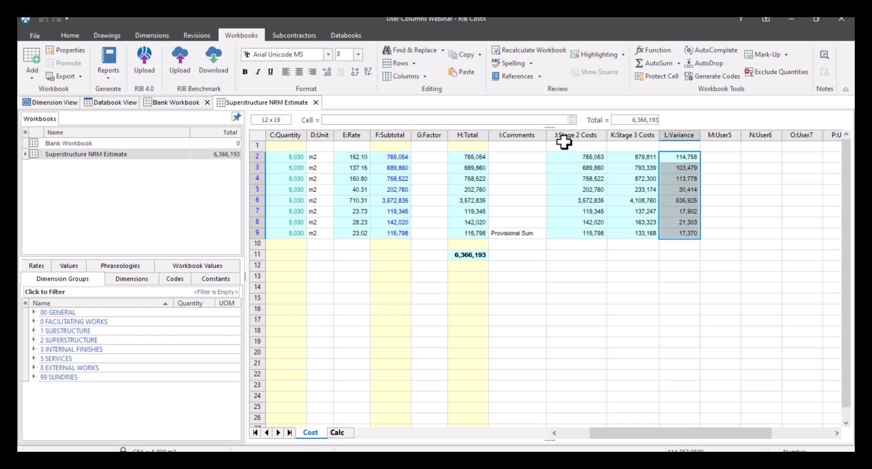
{"action": "left_click", "coordinate": [597, 157]}
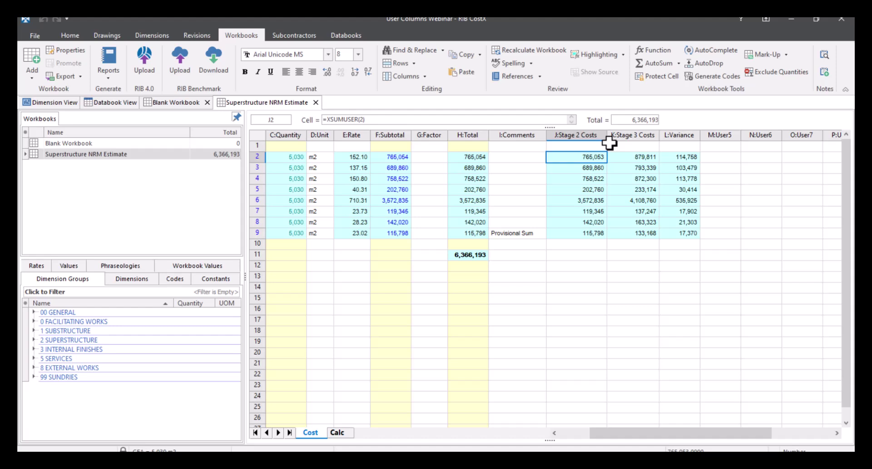
{"action": "left_click", "coordinate": [658, 52]}
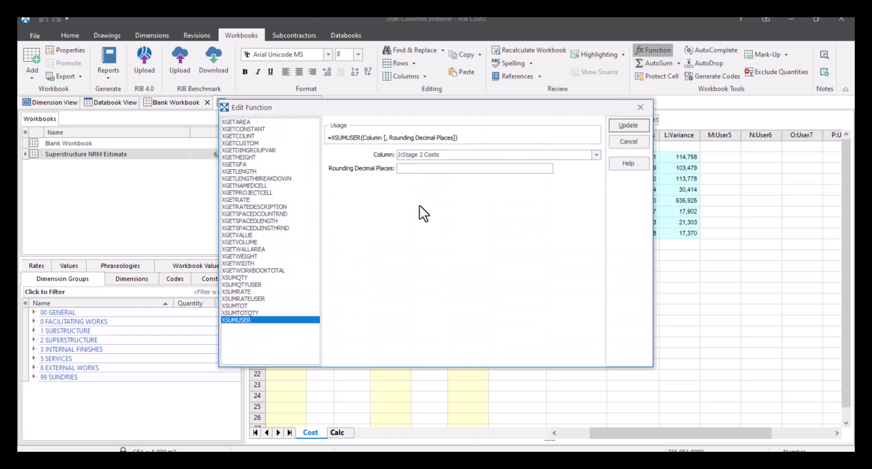
{"action": "left_click", "coordinate": [599, 155]}
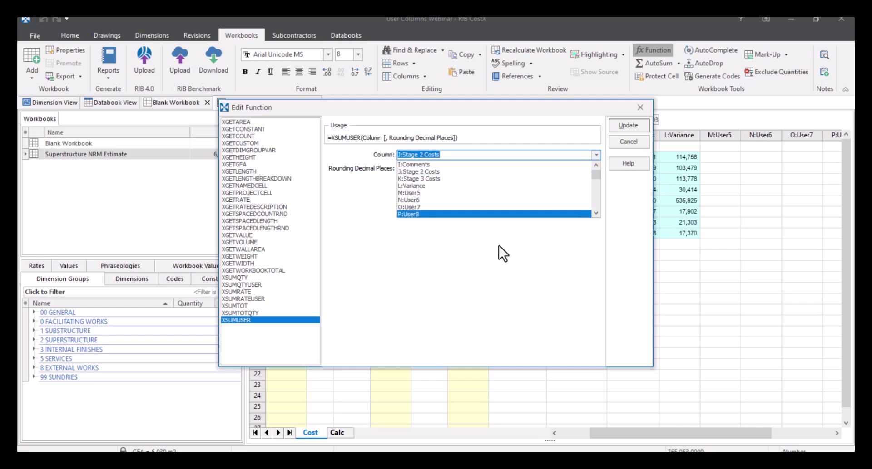
{"action": "left_click", "coordinate": [497, 247]}
{"action": "left_click", "coordinate": [636, 140]}
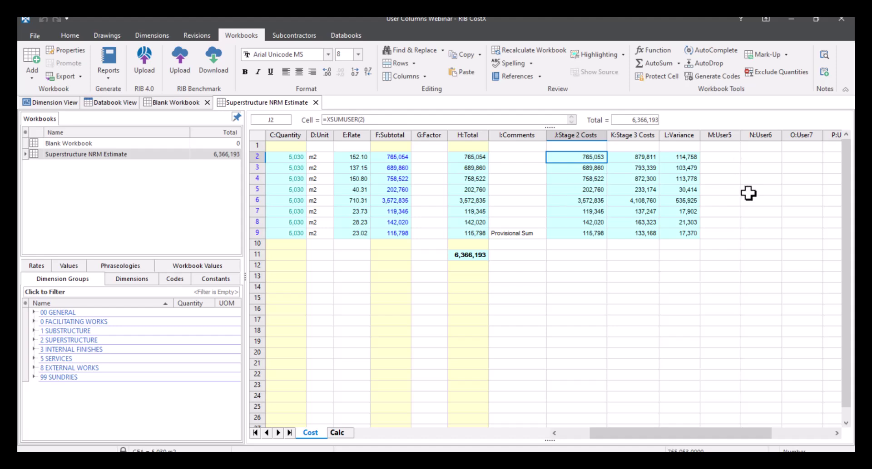
{"action": "left_click_drag", "start_coordinate": [739, 432], "coordinate": [701, 434]}
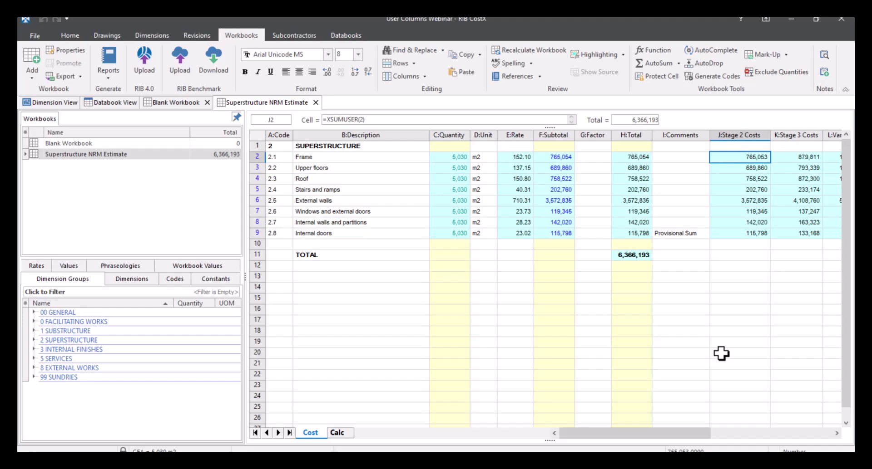
{"action": "left_click_drag", "start_coordinate": [628, 145], "coordinate": [253, 270]}
{"action": "left_click", "coordinate": [701, 321]}
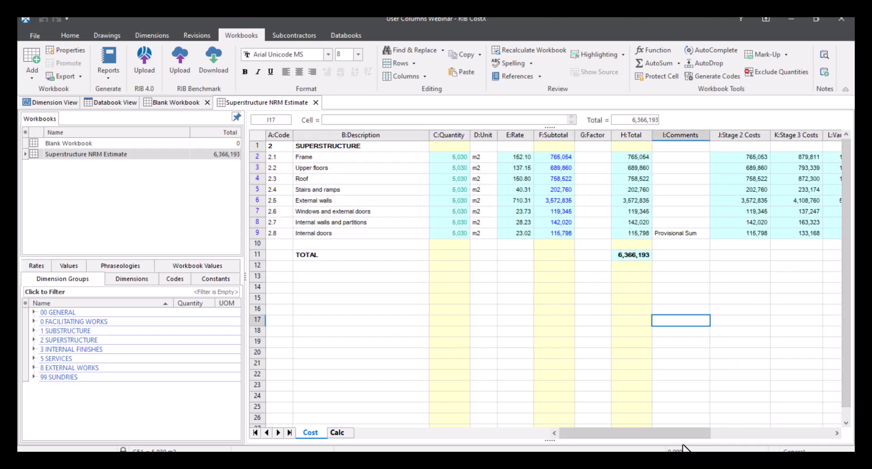
{"action": "left_click_drag", "start_coordinate": [700, 438], "coordinate": [654, 438]}
Insert a new report named and titled 'Superstructure Stage 2-3'
{"action": "left_click", "coordinate": [113, 60]}
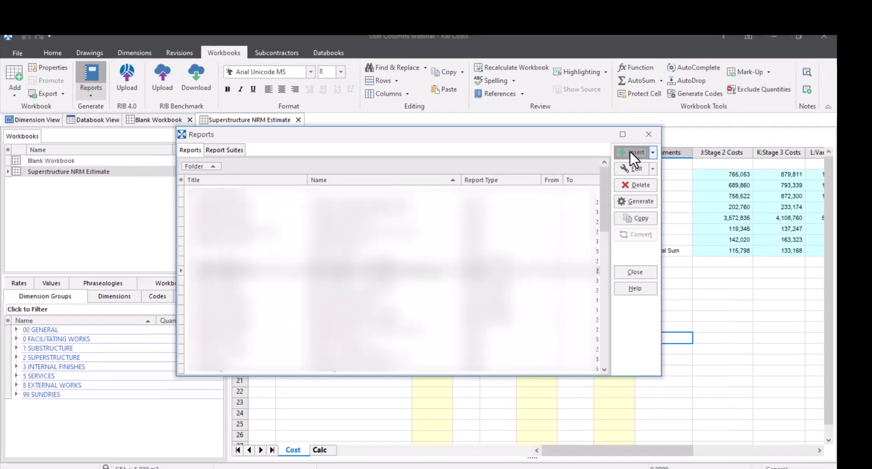
{"action": "left_click", "coordinate": [648, 135]}
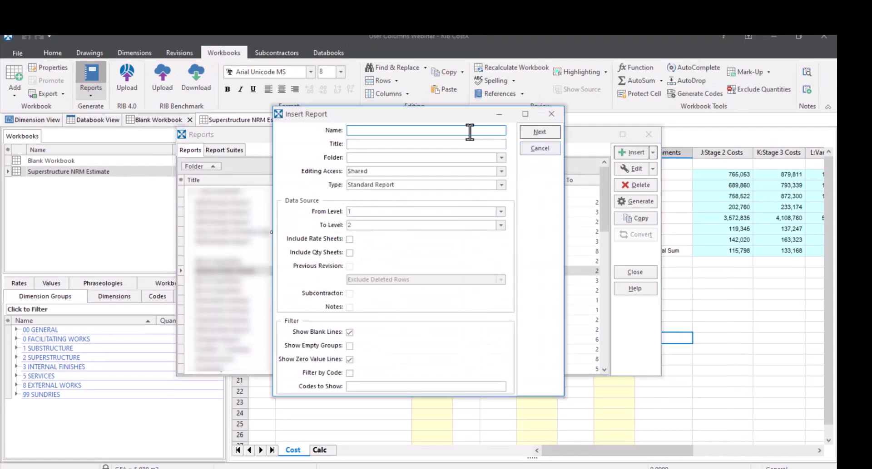
{"action": "type", "text": "Superstructure Stage 2-3"}
{"action": "left_click", "coordinate": [440, 154]}
{"action": "left_click_drag", "start_coordinate": [426, 131], "coordinate": [348, 130]}
{"action": "key", "text": "ctrl+c"}
{"action": "left_click", "coordinate": [374, 145]}
{"action": "key", "text": "ctrl+v"}
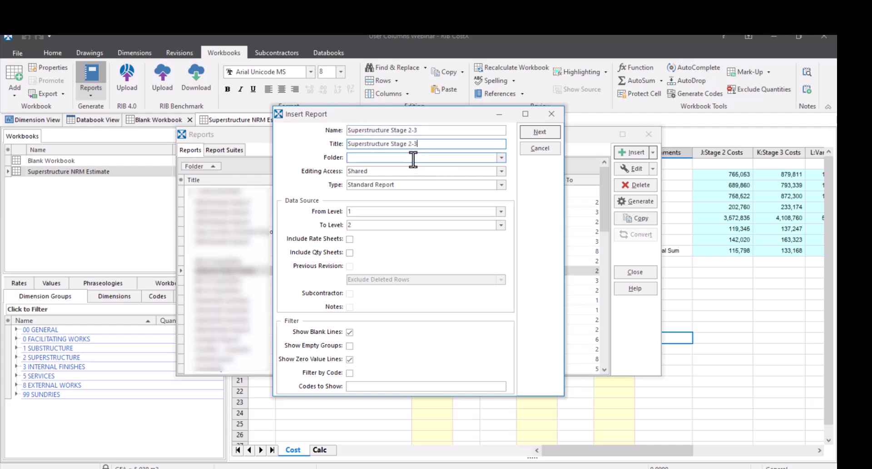
Place the report in the Webinar folder and continue to its properties
{"action": "left_click", "coordinate": [414, 159]}
{"action": "type", "text": "Webinar"}
{"action": "left_click", "coordinate": [527, 176]}
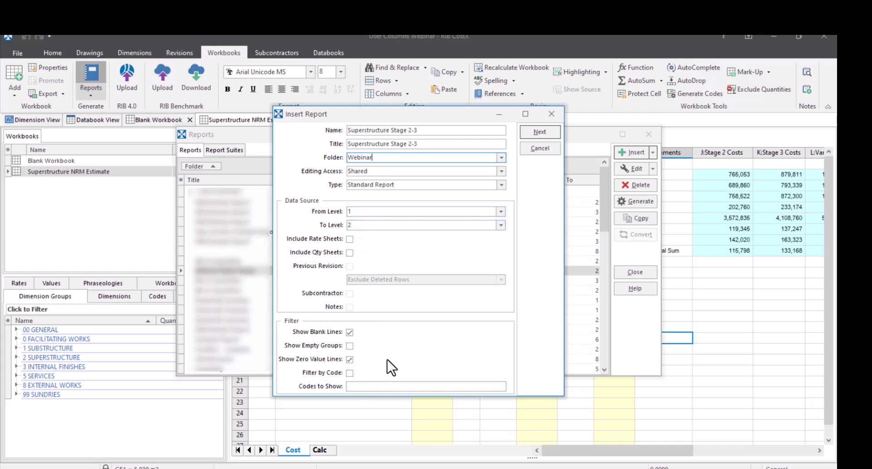
{"action": "left_click", "coordinate": [546, 133]}
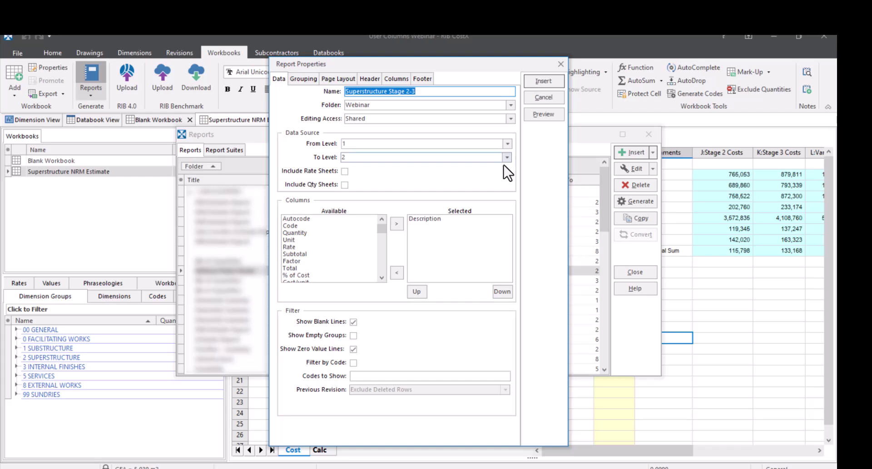
Remove Description from the report's chosen columns
{"action": "left_click", "coordinate": [427, 219]}
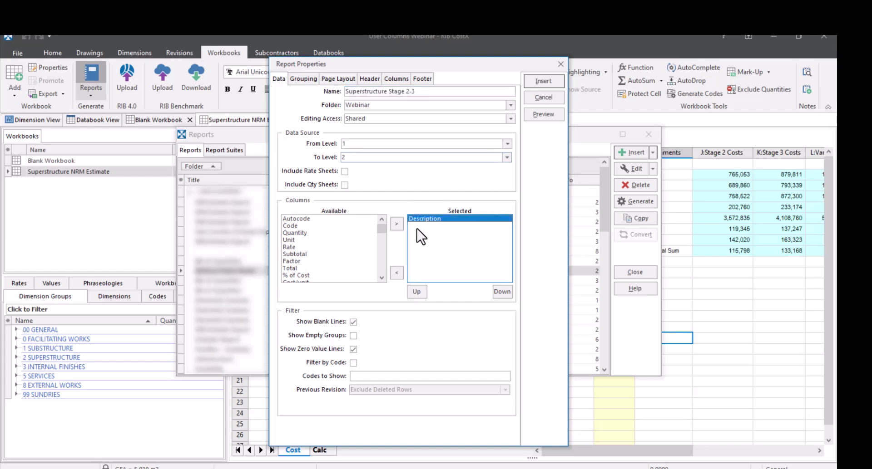
{"action": "left_click", "coordinate": [395, 274]}
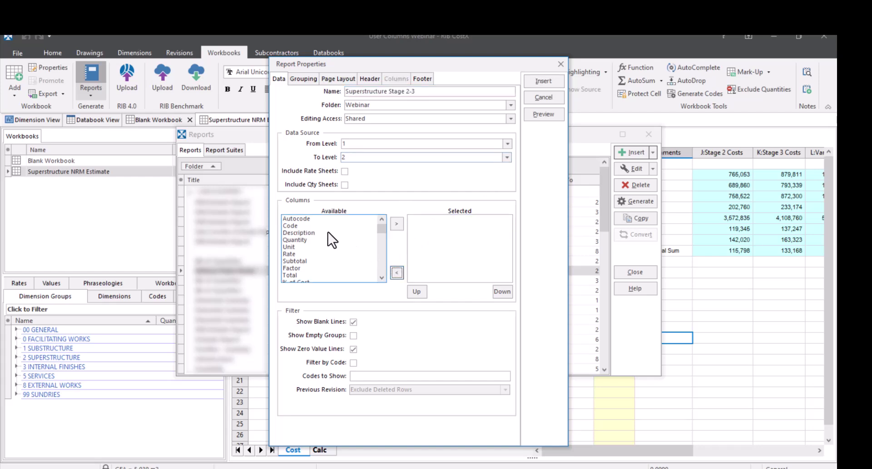
{"action": "scroll", "coordinate": [304, 233], "scroll_direction": "down", "scroll_amount": 8}
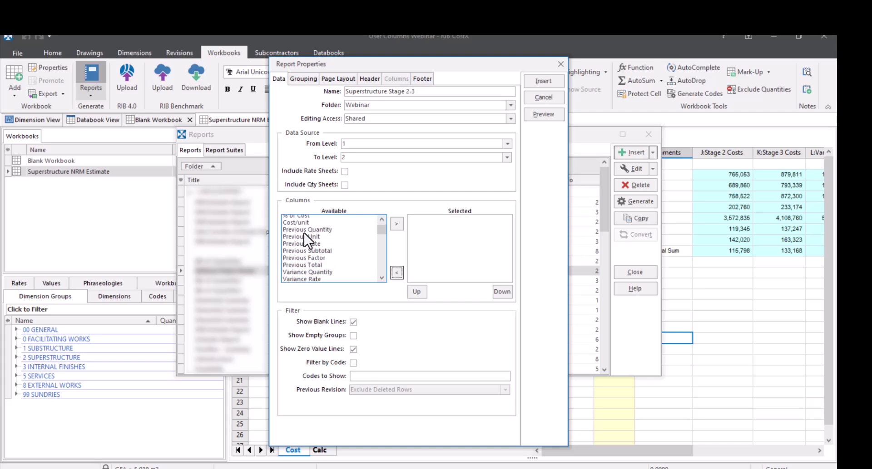
{"action": "scroll", "coordinate": [304, 233], "scroll_direction": "up", "scroll_amount": 8}
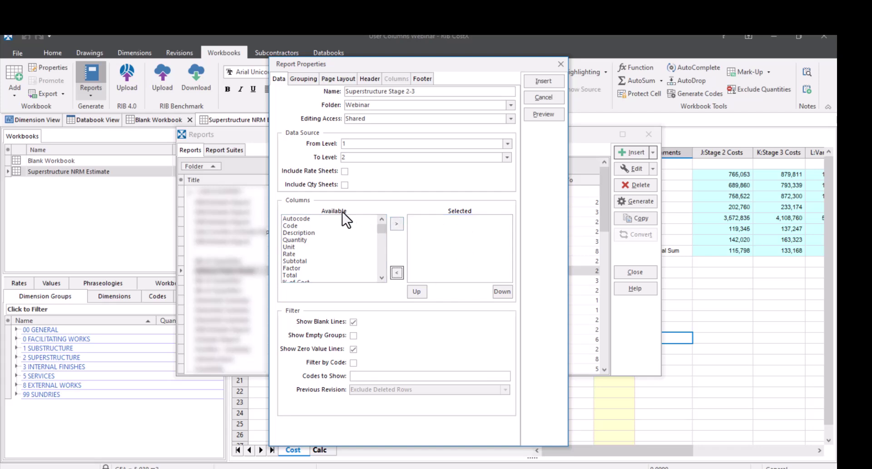
Add Code, Description, Quantity, Unit, Total, User2, User3 and User4 as report columns
{"action": "left_click", "coordinate": [307, 226]}
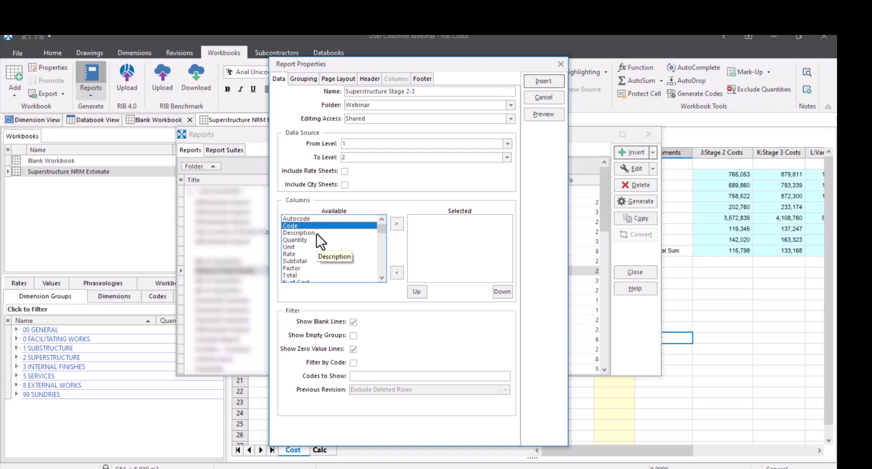
{"action": "left_click", "coordinate": [317, 233], "text": "shift"}
{"action": "left_click", "coordinate": [312, 241], "text": "shift"}
{"action": "left_click", "coordinate": [310, 247], "text": "shift"}
{"action": "left_click", "coordinate": [309, 254], "text": "shift"}
{"action": "left_click", "coordinate": [306, 274], "text": "ctrl"}
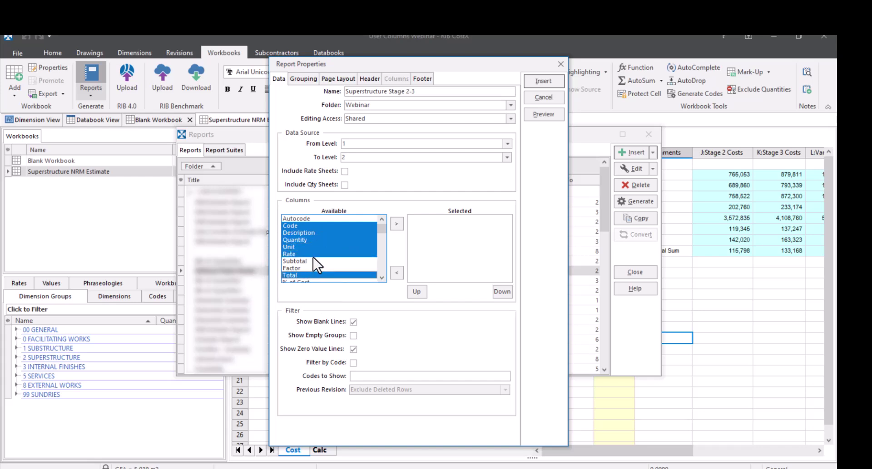
{"action": "scroll", "coordinate": [314, 257], "scroll_direction": "down", "scroll_amount": 2}
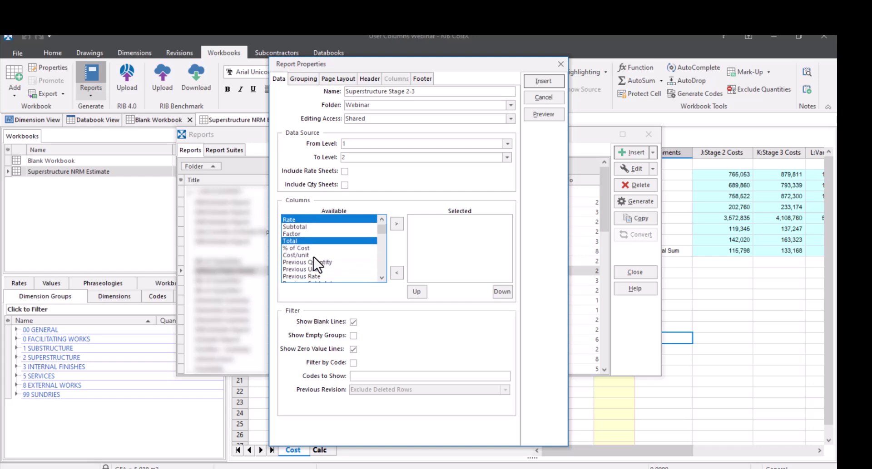
{"action": "scroll", "coordinate": [313, 257], "scroll_direction": "down", "scroll_amount": 1}
{"action": "scroll", "coordinate": [342, 252], "scroll_direction": "down", "scroll_amount": 5}
{"action": "scroll", "coordinate": [342, 252], "scroll_direction": "down", "scroll_amount": 1}
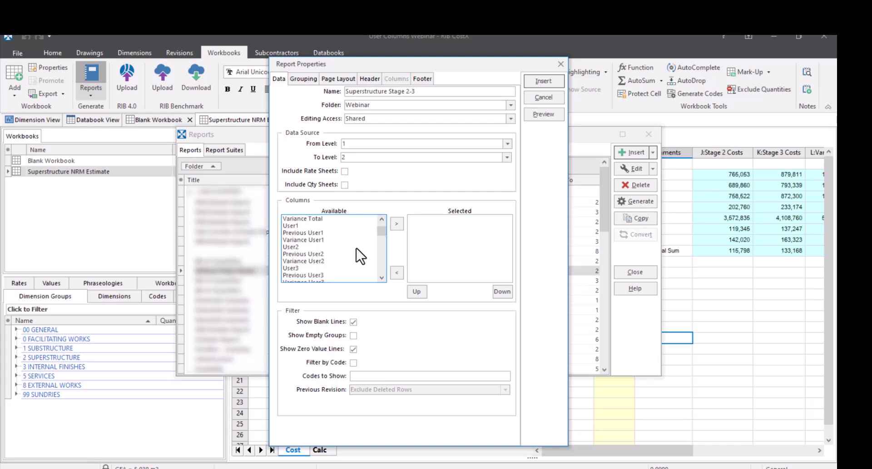
{"action": "left_click", "coordinate": [298, 246]}
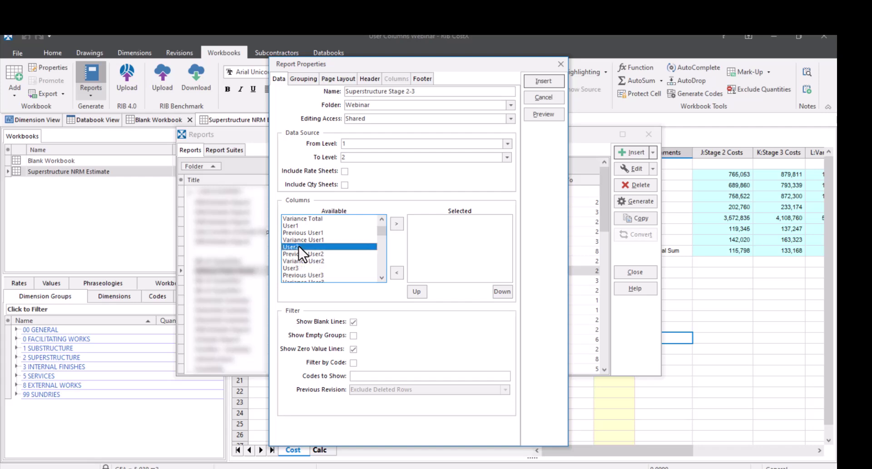
{"action": "left_click", "coordinate": [311, 269], "text": "ctrl"}
{"action": "scroll", "coordinate": [319, 265], "scroll_direction": "down", "scroll_amount": 1}
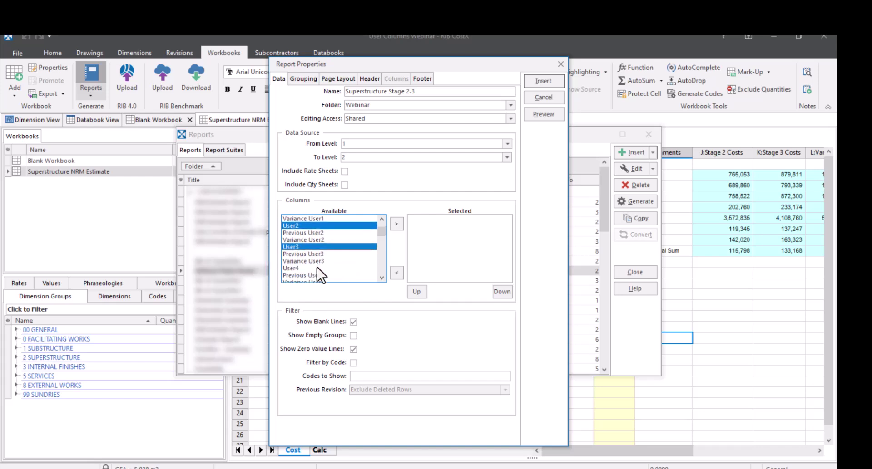
{"action": "left_click", "coordinate": [317, 268], "text": "ctrl"}
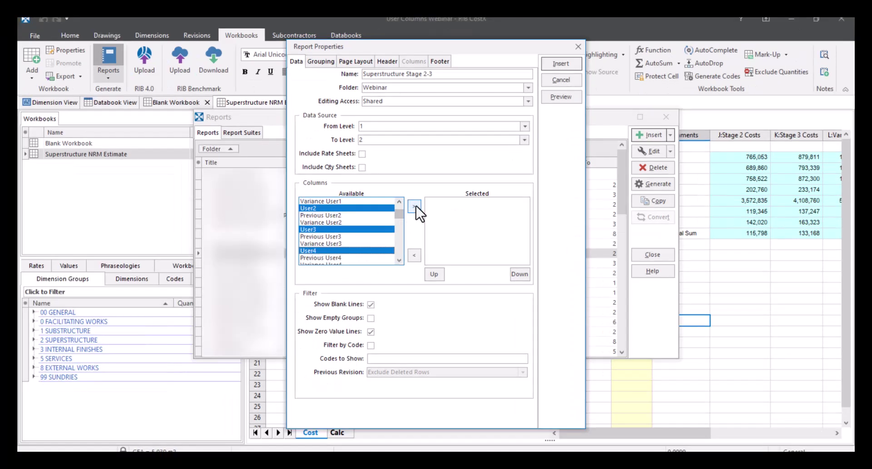
{"action": "left_click", "coordinate": [414, 207]}
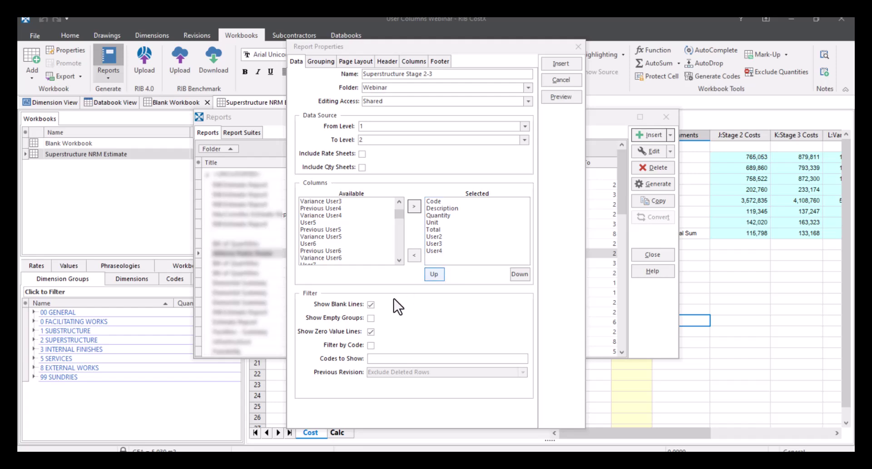
Review the report's grouping, page layout, header, column and footer settings, then return to Data
{"action": "left_click", "coordinate": [370, 331]}
{"action": "left_click", "coordinate": [330, 64]}
{"action": "left_click", "coordinate": [350, 63]}
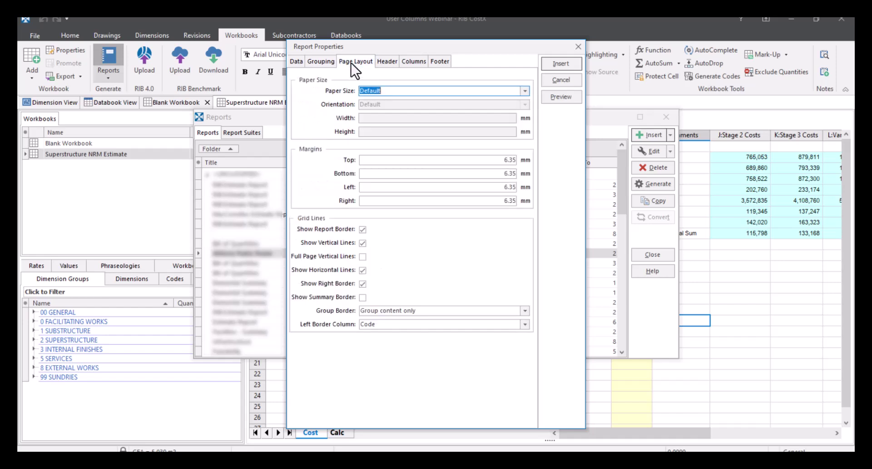
{"action": "left_click", "coordinate": [382, 68]}
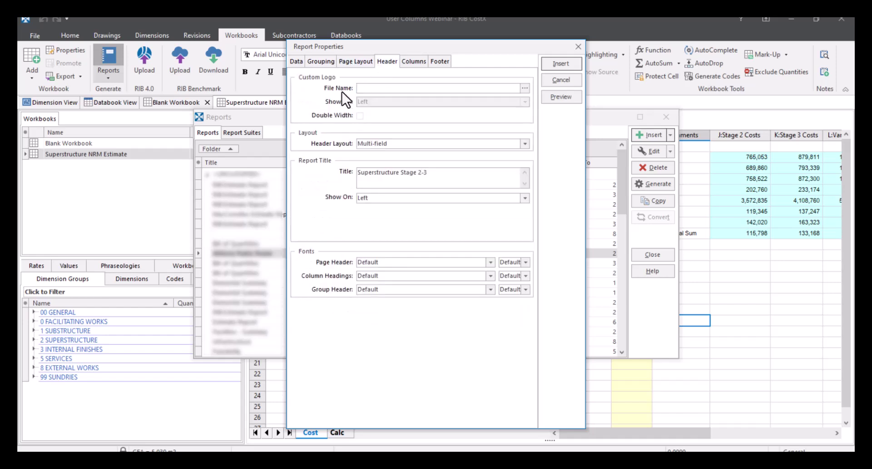
{"action": "left_click", "coordinate": [413, 61]}
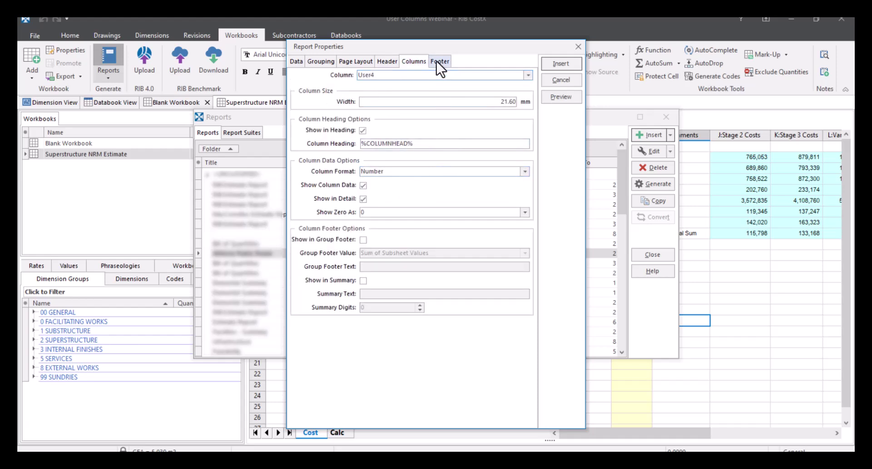
{"action": "left_click", "coordinate": [437, 61]}
{"action": "left_click", "coordinate": [297, 61]}
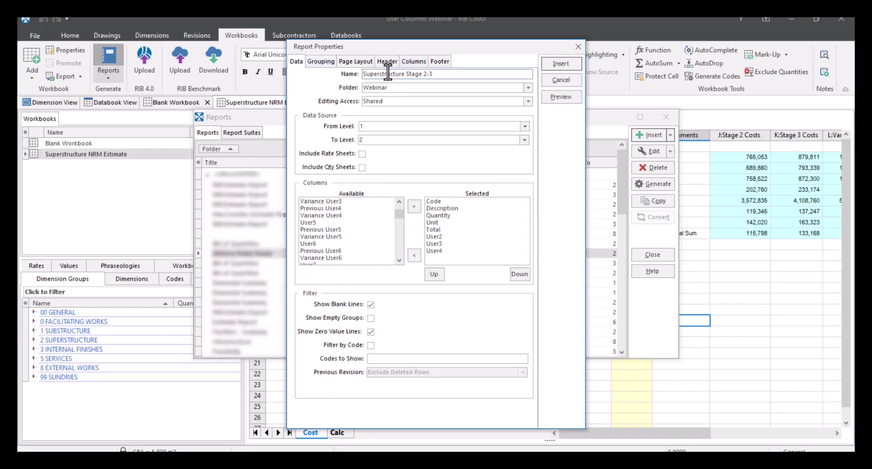
{"action": "left_click", "coordinate": [573, 97]}
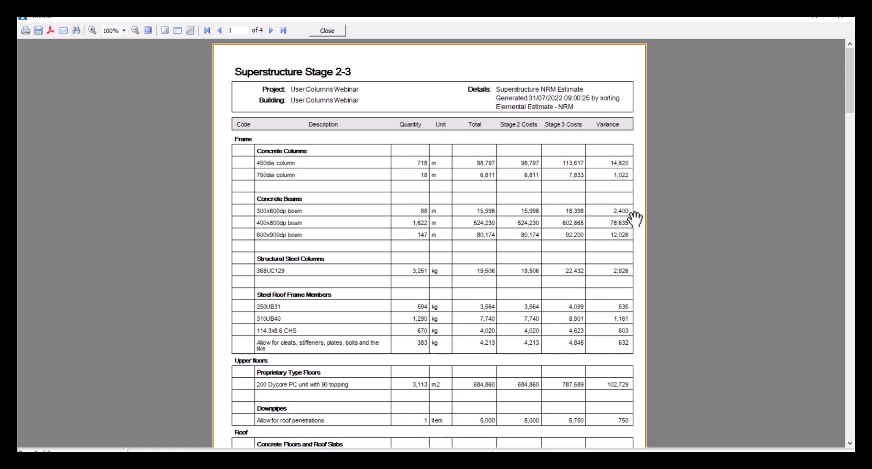
{"action": "scroll", "coordinate": [640, 219], "scroll_direction": "down", "scroll_amount": 1}
{"action": "scroll", "coordinate": [646, 221], "scroll_direction": "down", "scroll_amount": 11}
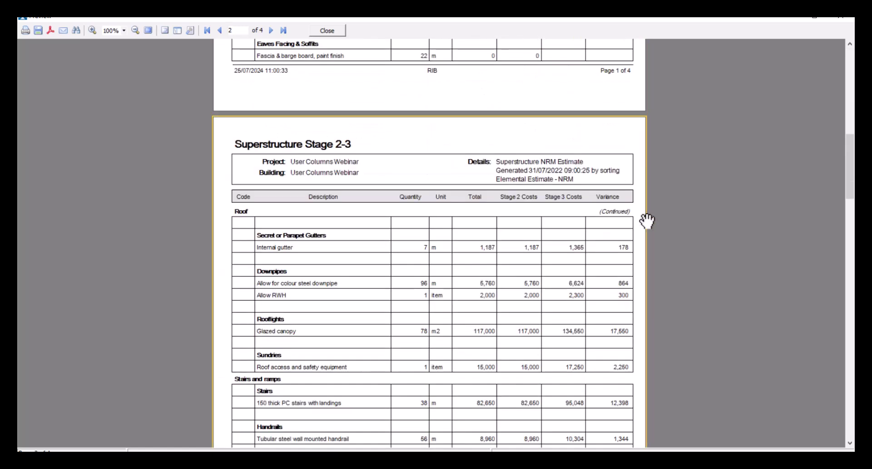
{"action": "scroll", "coordinate": [646, 221], "scroll_direction": "down", "scroll_amount": 1}
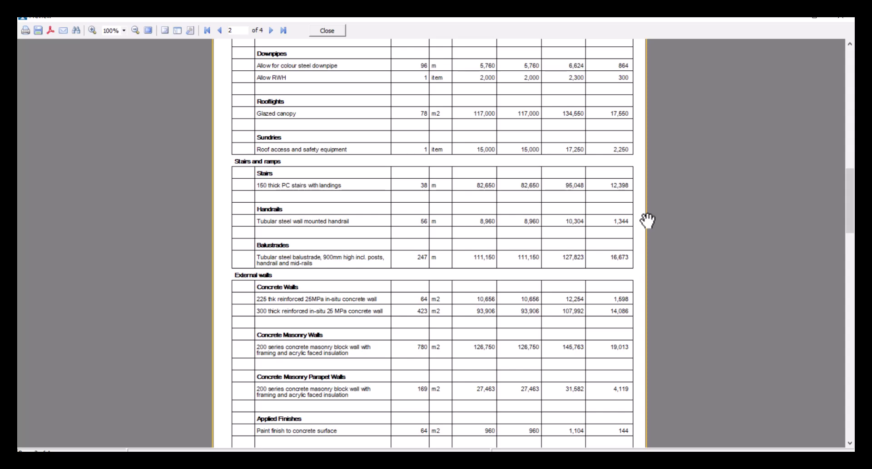
{"action": "scroll", "coordinate": [646, 221], "scroll_direction": "down", "scroll_amount": 4}
{"action": "scroll", "coordinate": [645, 285], "scroll_direction": "down", "scroll_amount": 5}
{"action": "scroll", "coordinate": [645, 285], "scroll_direction": "up", "scroll_amount": 7}
{"action": "scroll", "coordinate": [646, 284], "scroll_direction": "up", "scroll_amount": 15}
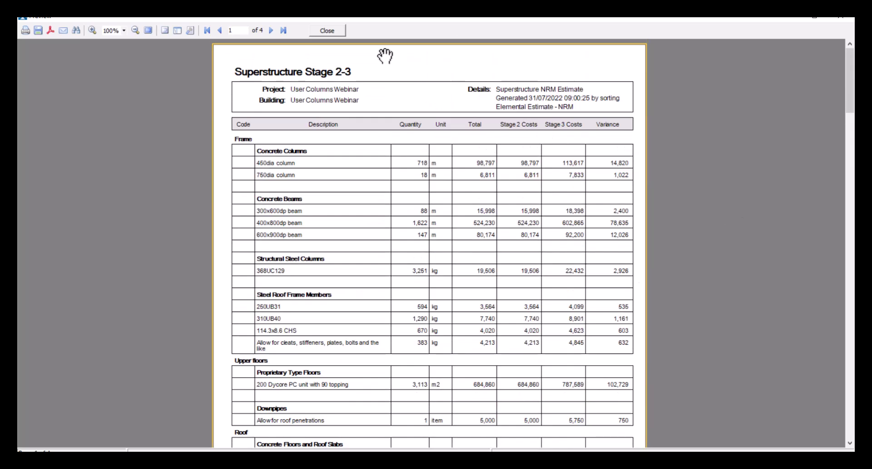
{"action": "left_click", "coordinate": [339, 34]}
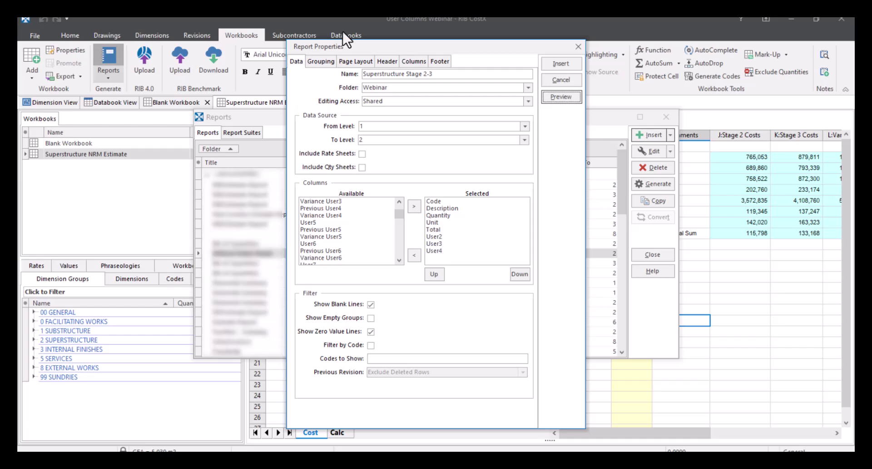
Set the report's page layout to A4 paper in landscape orientation (297 × 210 mm)
{"action": "left_click", "coordinate": [342, 63]}
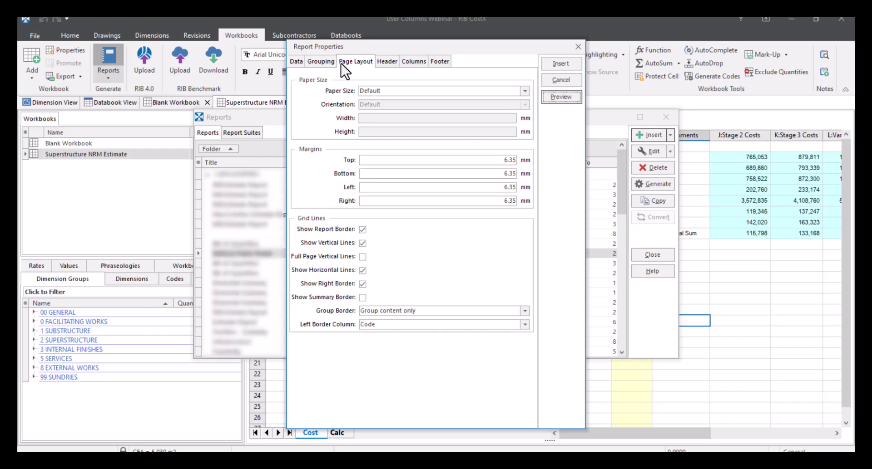
{"action": "left_click", "coordinate": [525, 90]}
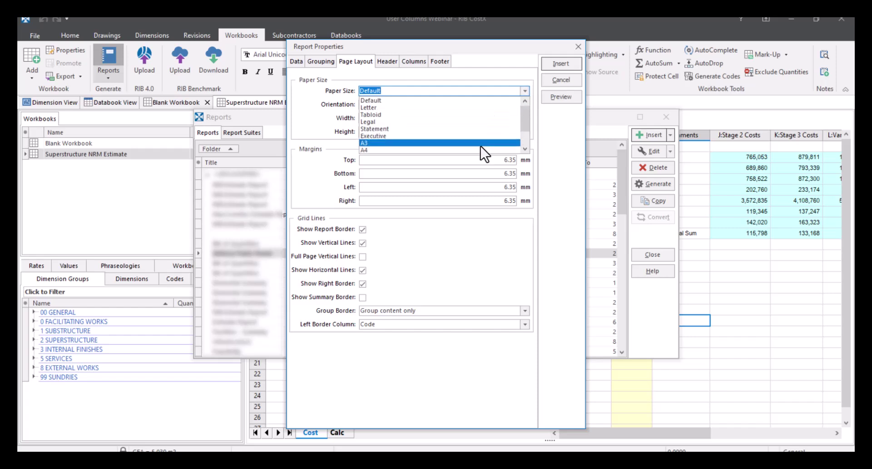
{"action": "left_click", "coordinate": [481, 149]}
{"action": "left_click", "coordinate": [525, 104]}
{"action": "left_click", "coordinate": [511, 120]}
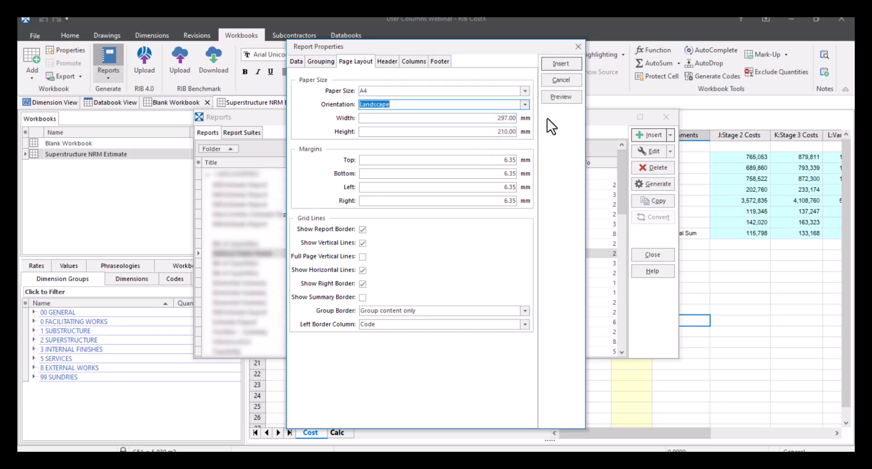